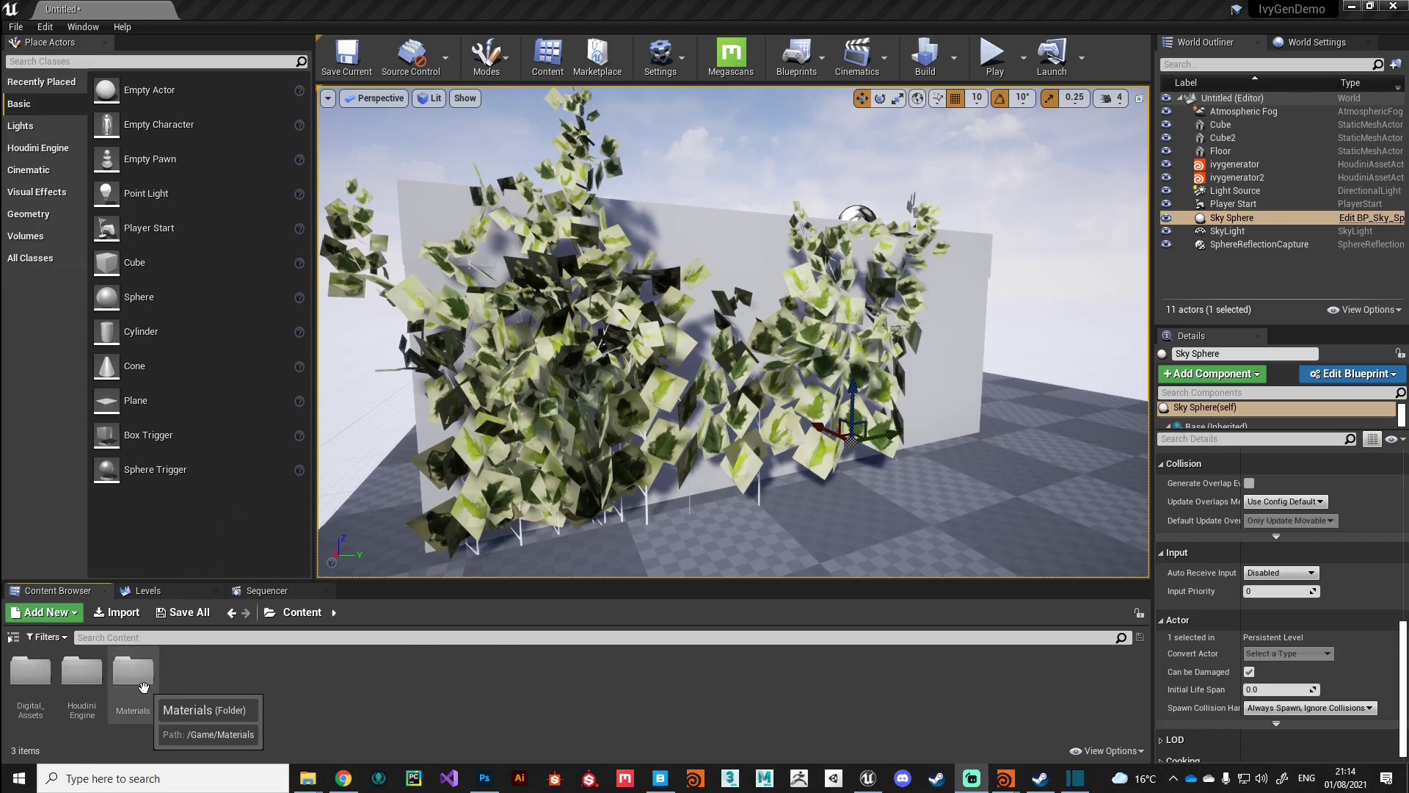
# Create a new material named M_IvyLeaf in the Materials folder.
pyautogui.doubleClick(132, 676)
pyautogui.rightClick(111, 686)
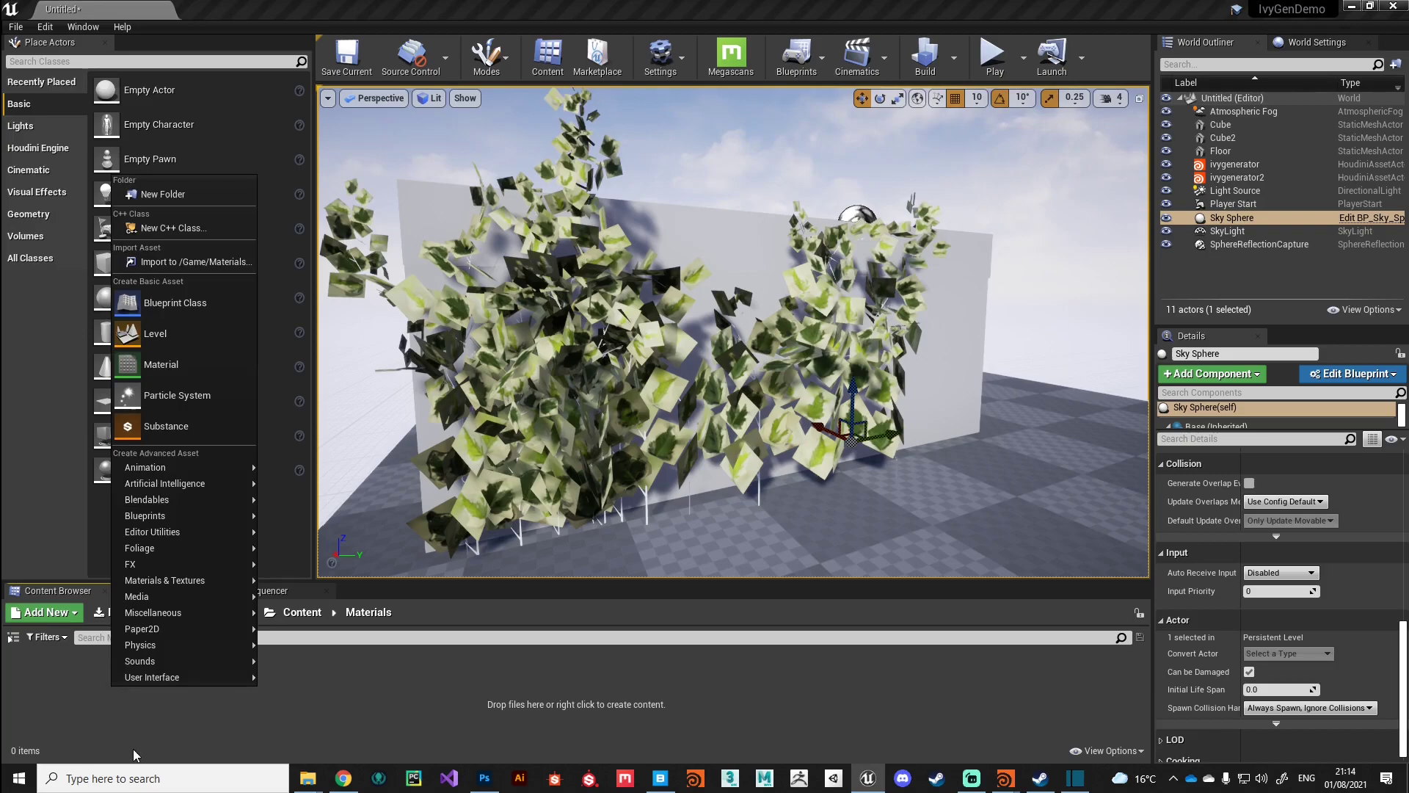
pyautogui.click(186, 363)
pyautogui.write('M')
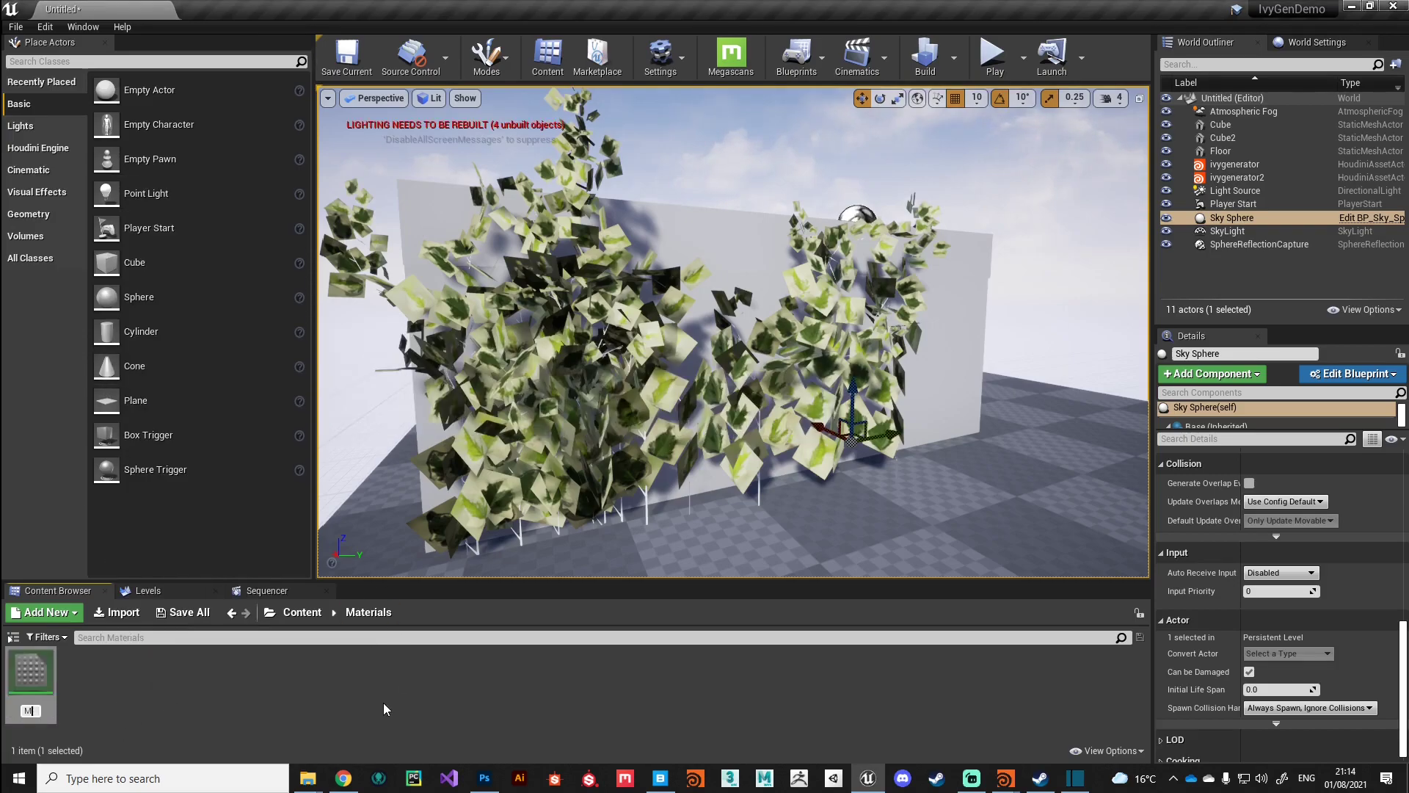
pyautogui.write('_IvyLeaf')
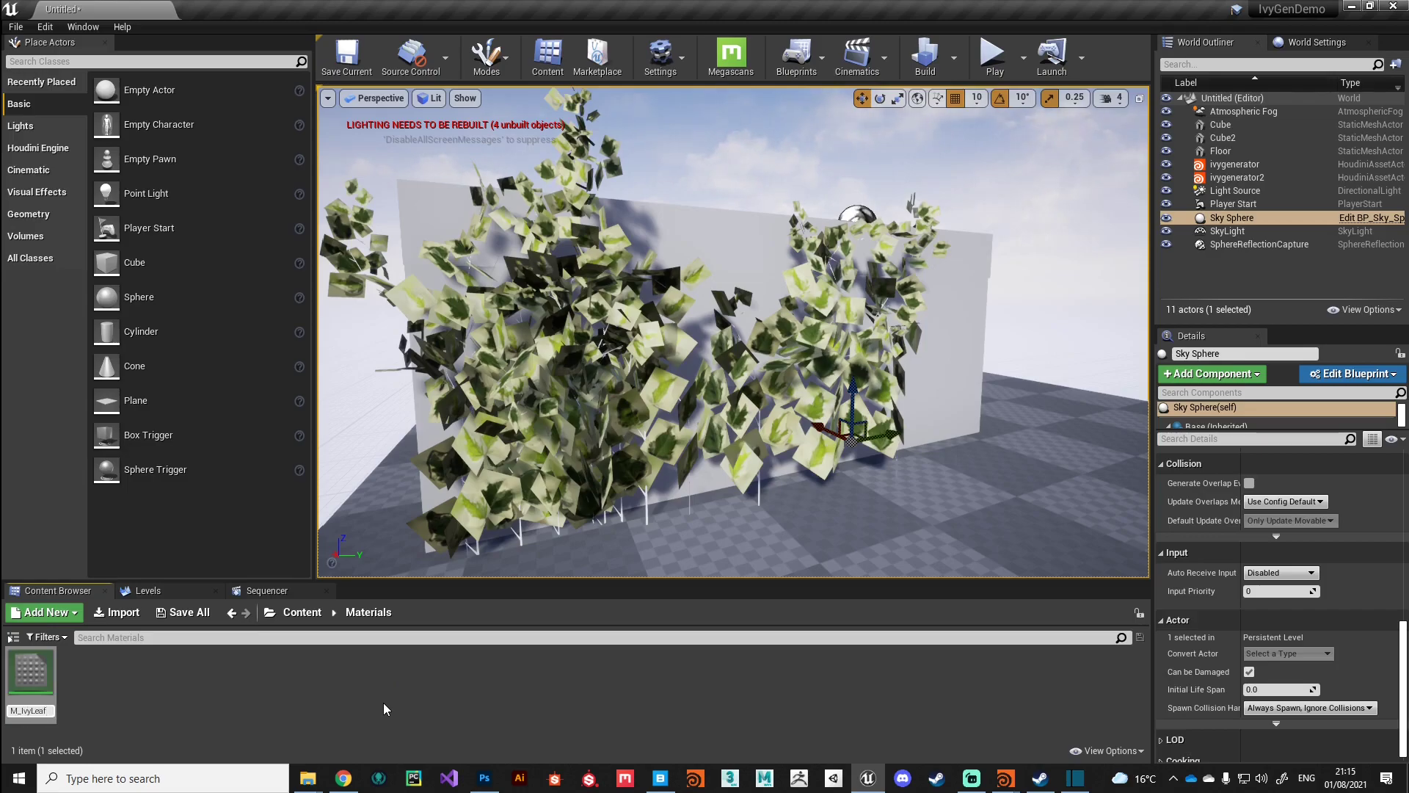
pyautogui.press('Return')
# Open the M_IvyLeaf material for editing and move its main node aside to free space in the graph.
pyautogui.doubleClick(31, 668)
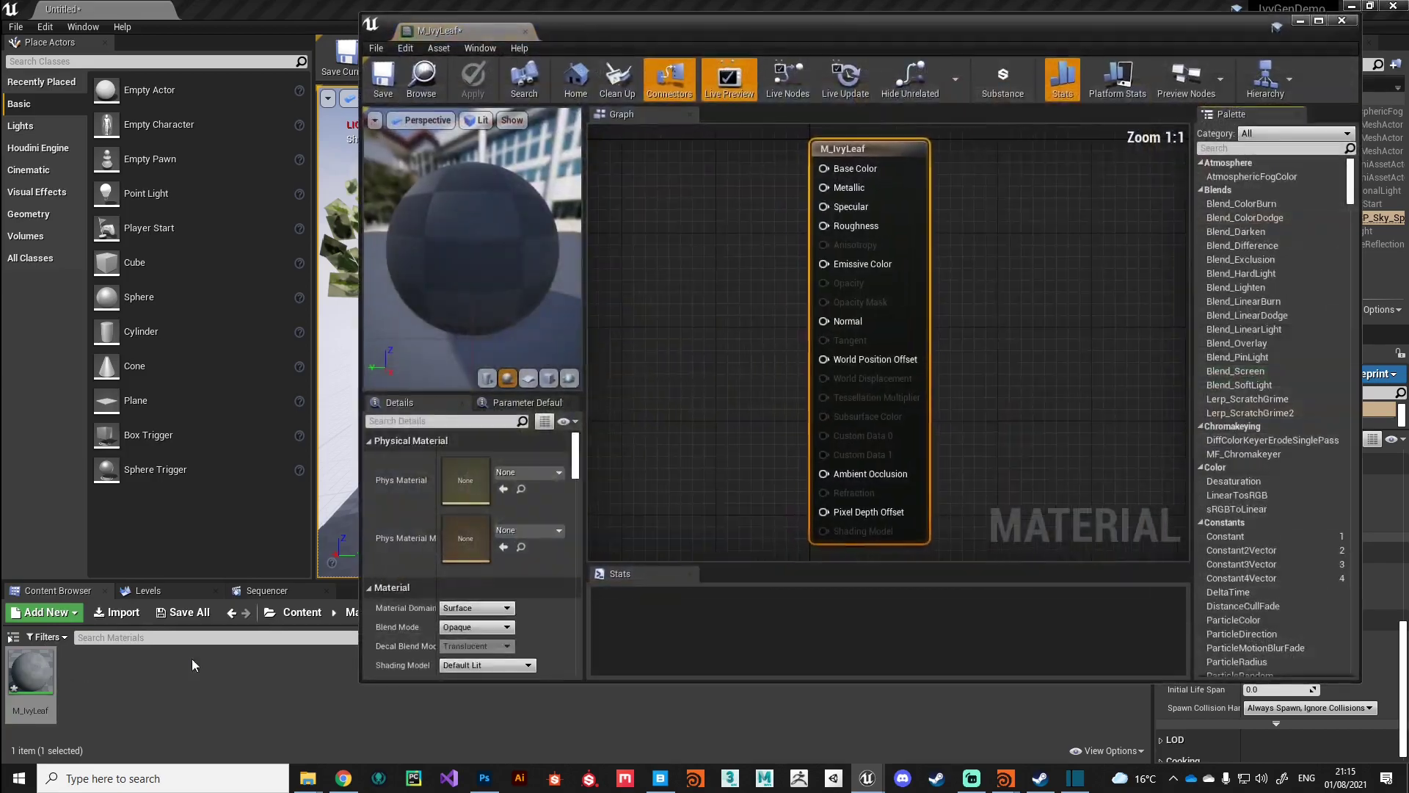
pyautogui.moveTo(727, 422); pyautogui.dragTo(904, 416, button='right')
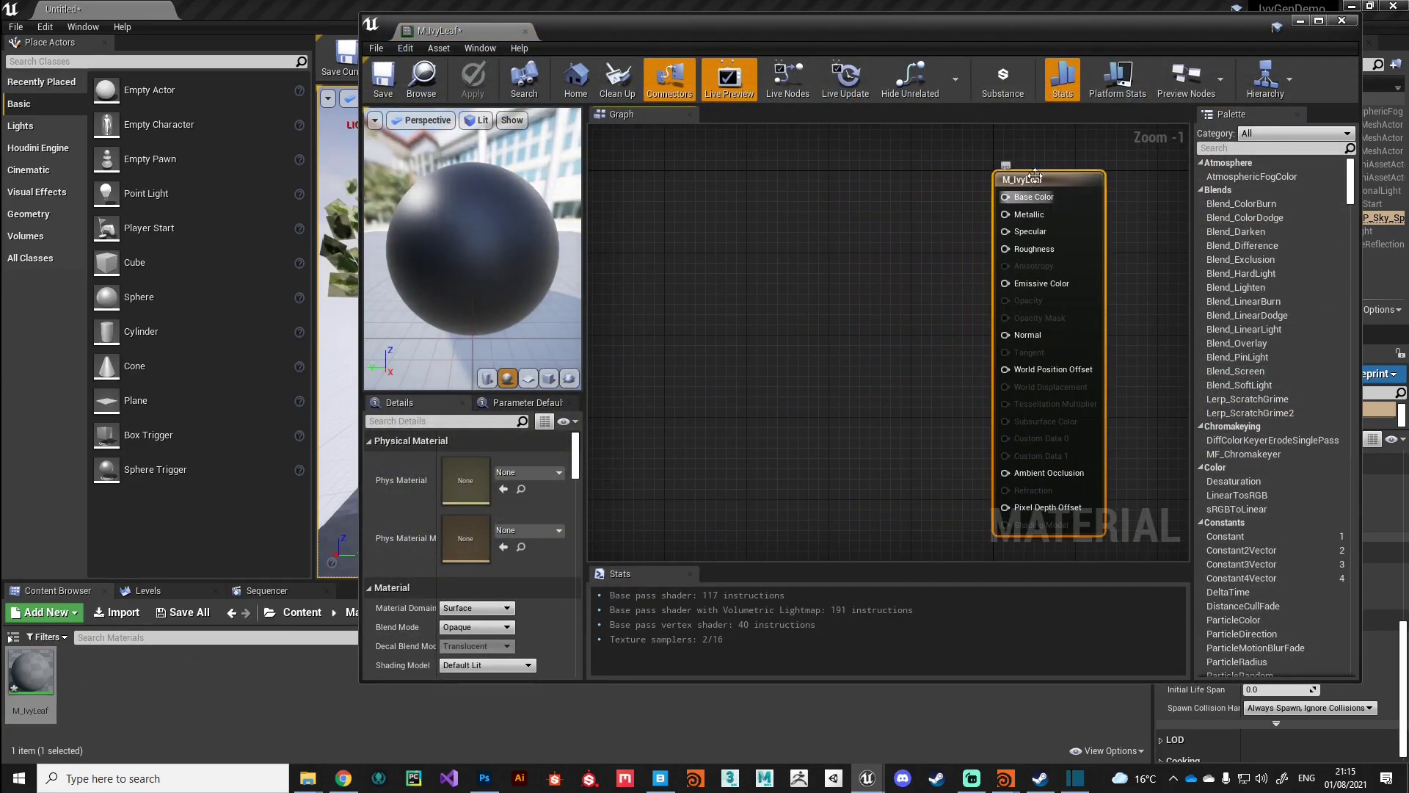
pyautogui.moveTo(1044, 181); pyautogui.dragTo(1075, 161)
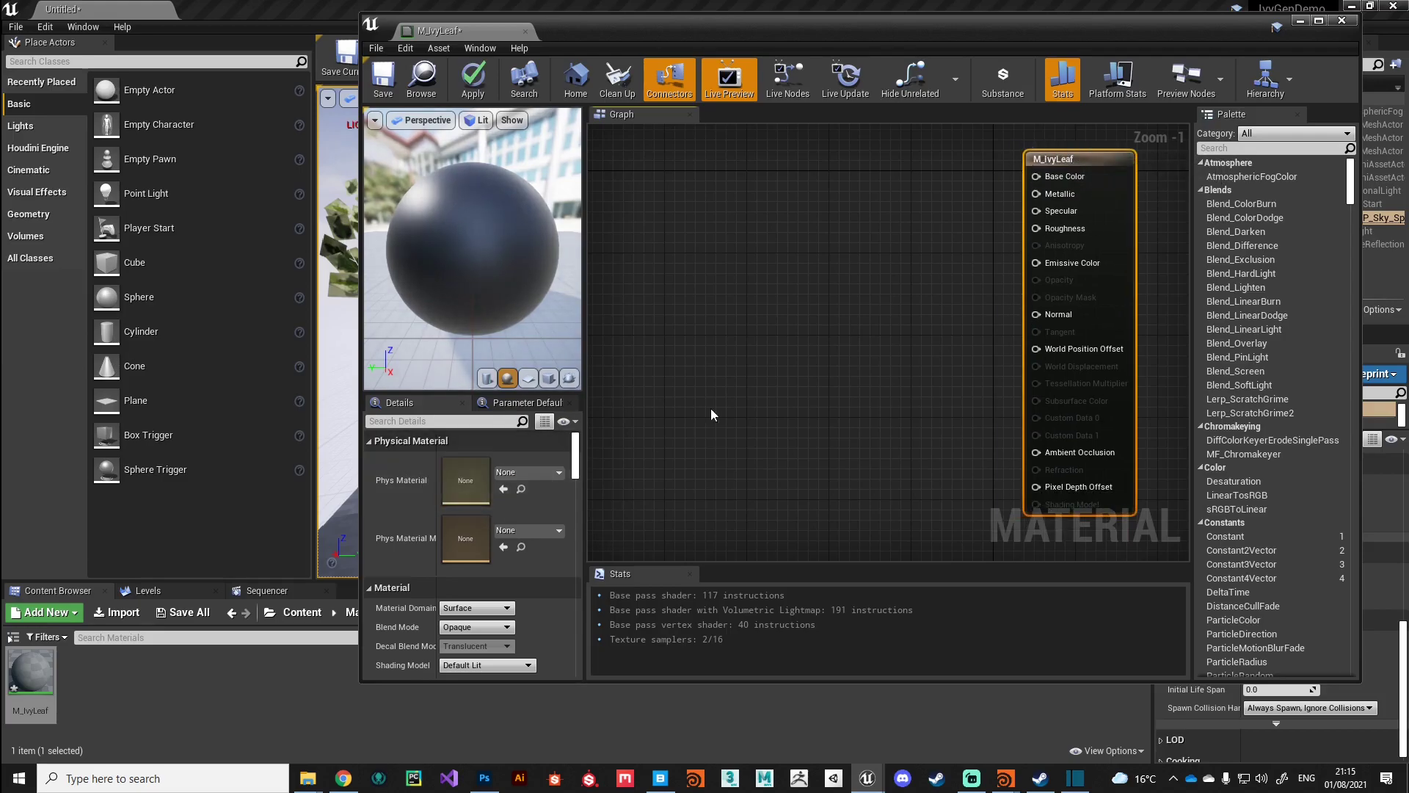
pyautogui.moveTo(1064, 159); pyautogui.dragTo(1085, 159)
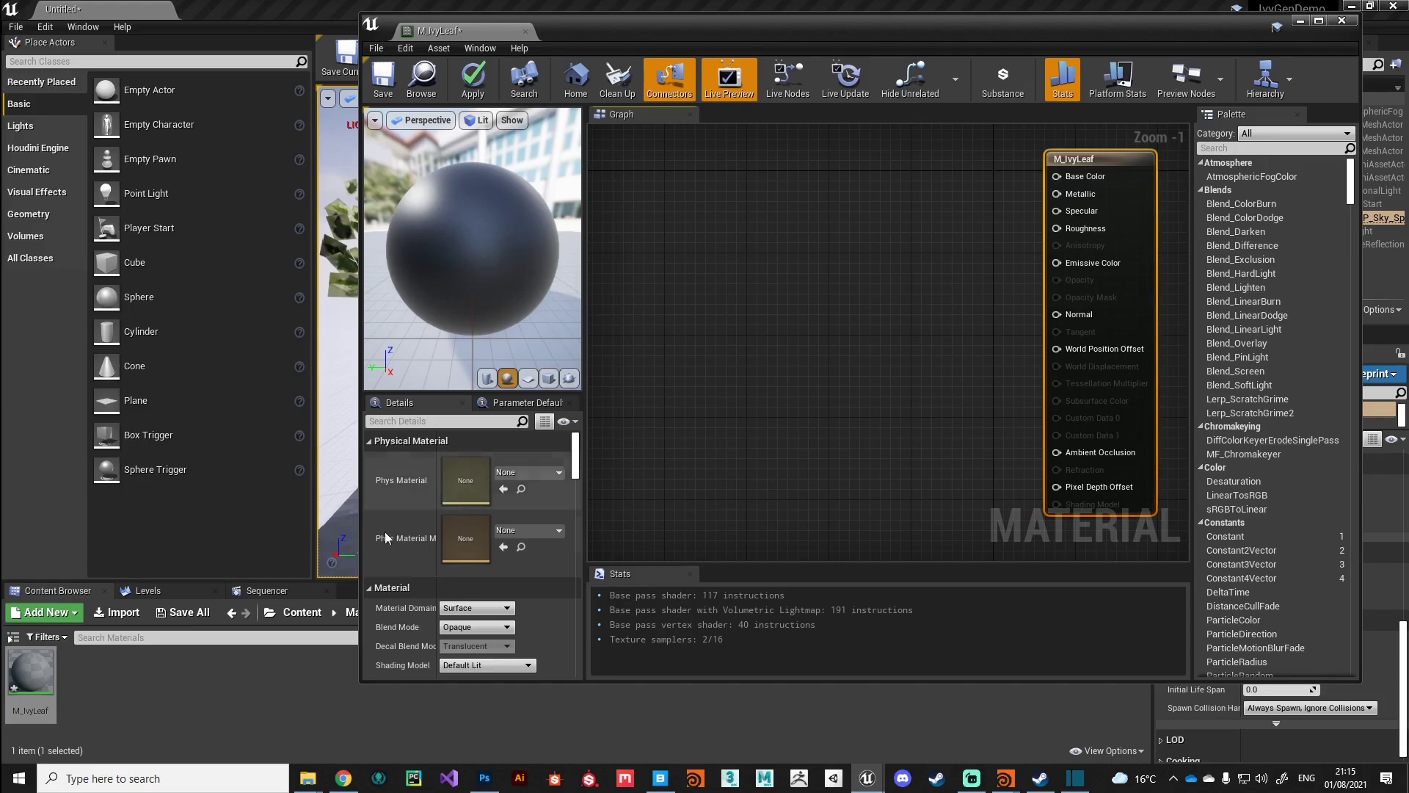
# Set the material's Blend Mode to Masked and enable Two Sided.
pyautogui.scroll(-1, 470, 506)
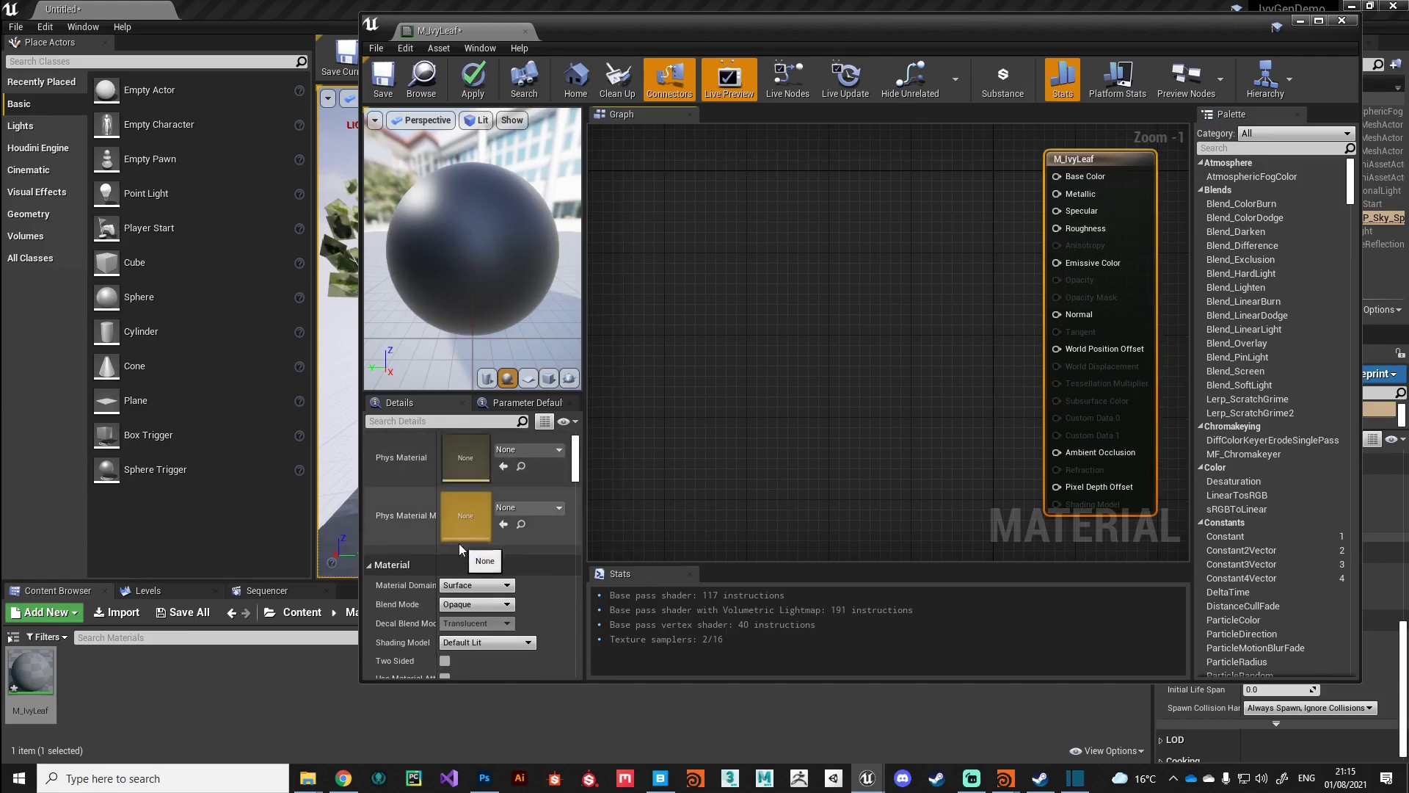
pyautogui.click(463, 604)
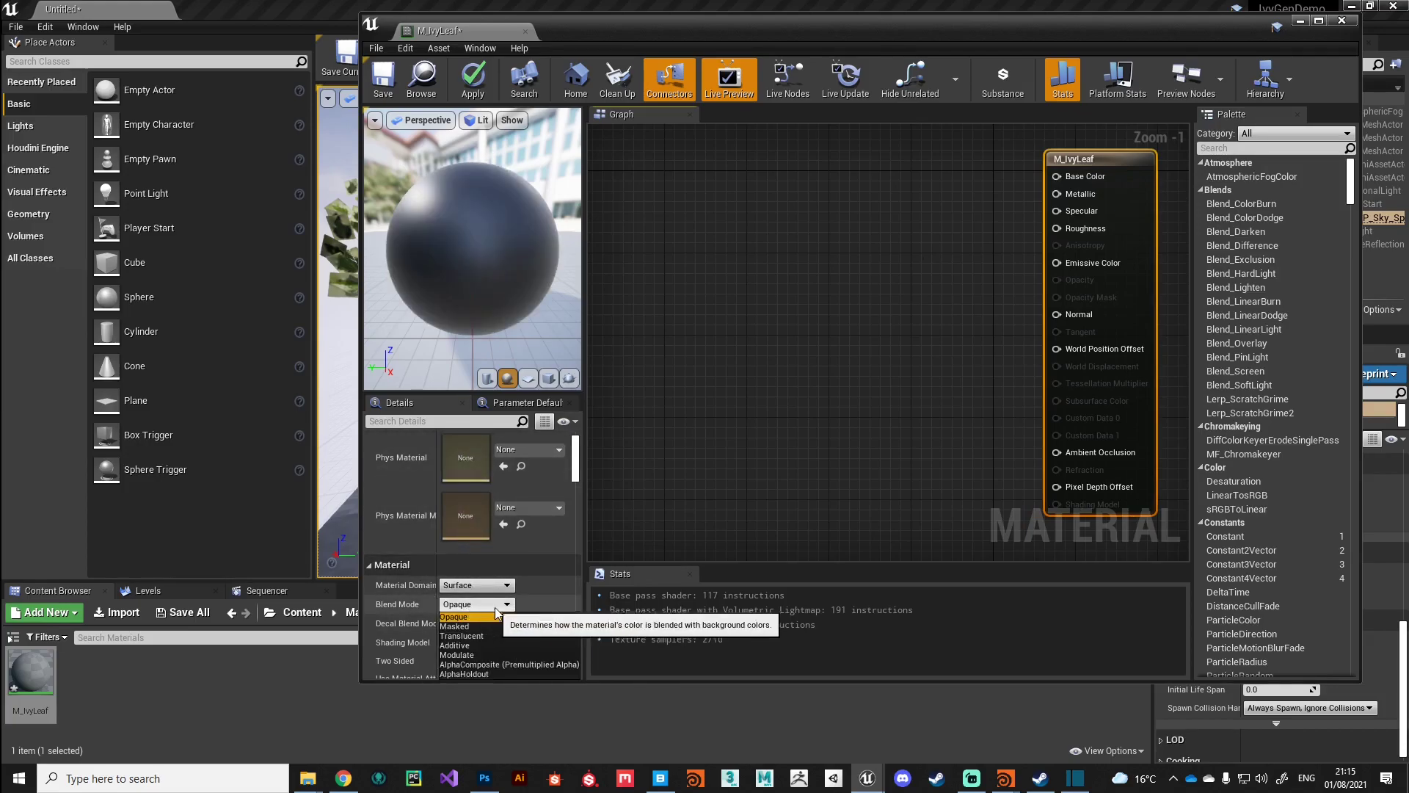
pyautogui.click(479, 627)
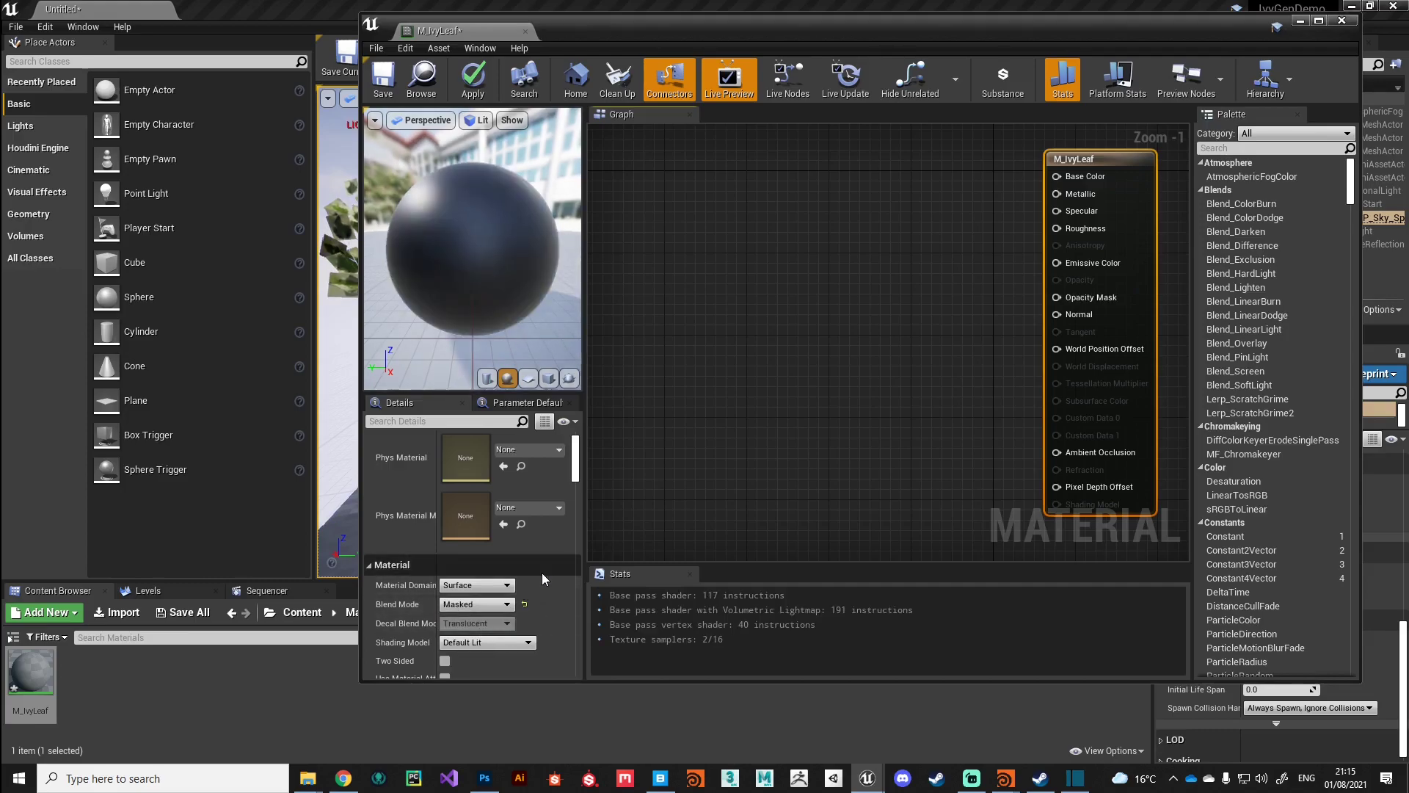
pyautogui.scroll(-2, 542, 572)
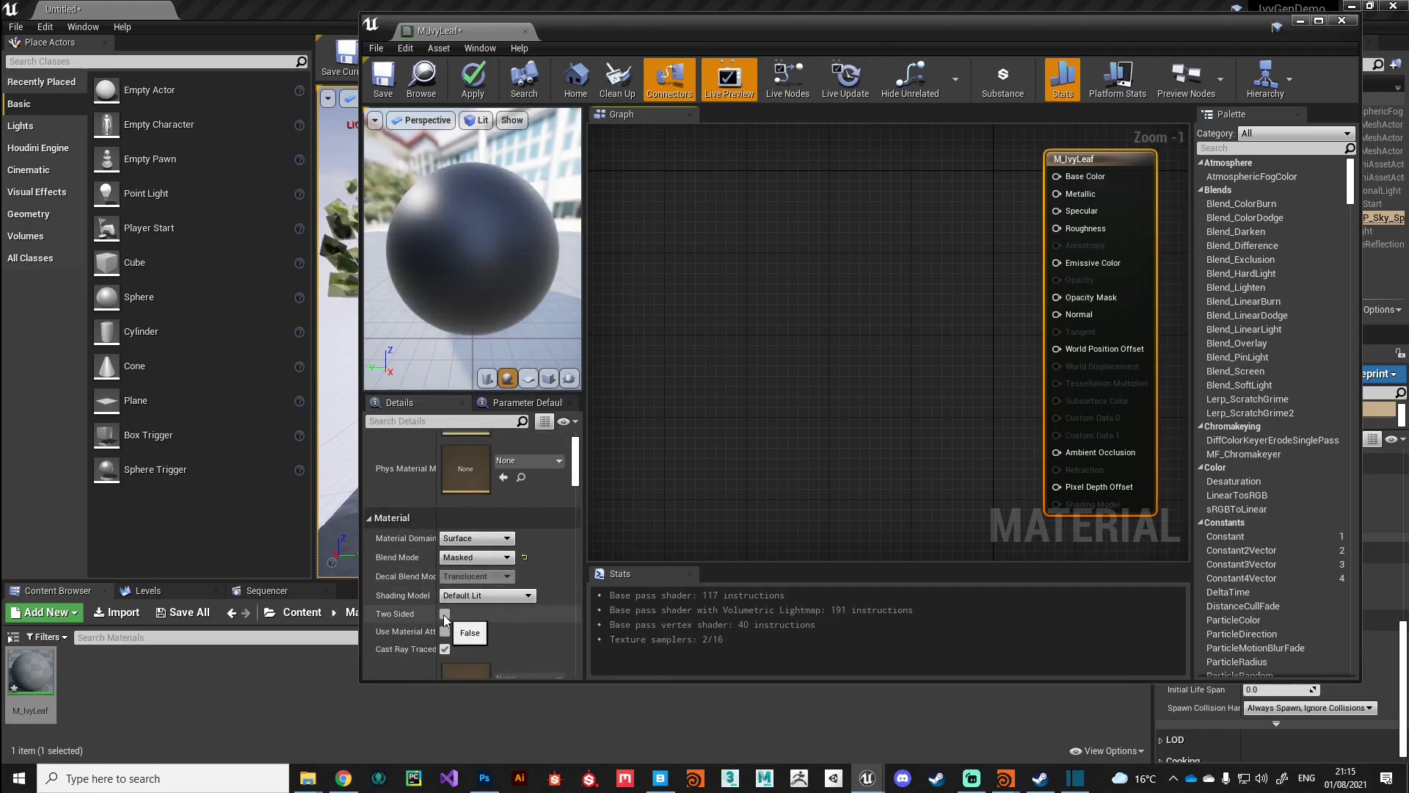
pyautogui.click(444, 614)
pyautogui.scroll(-2, 530, 628)
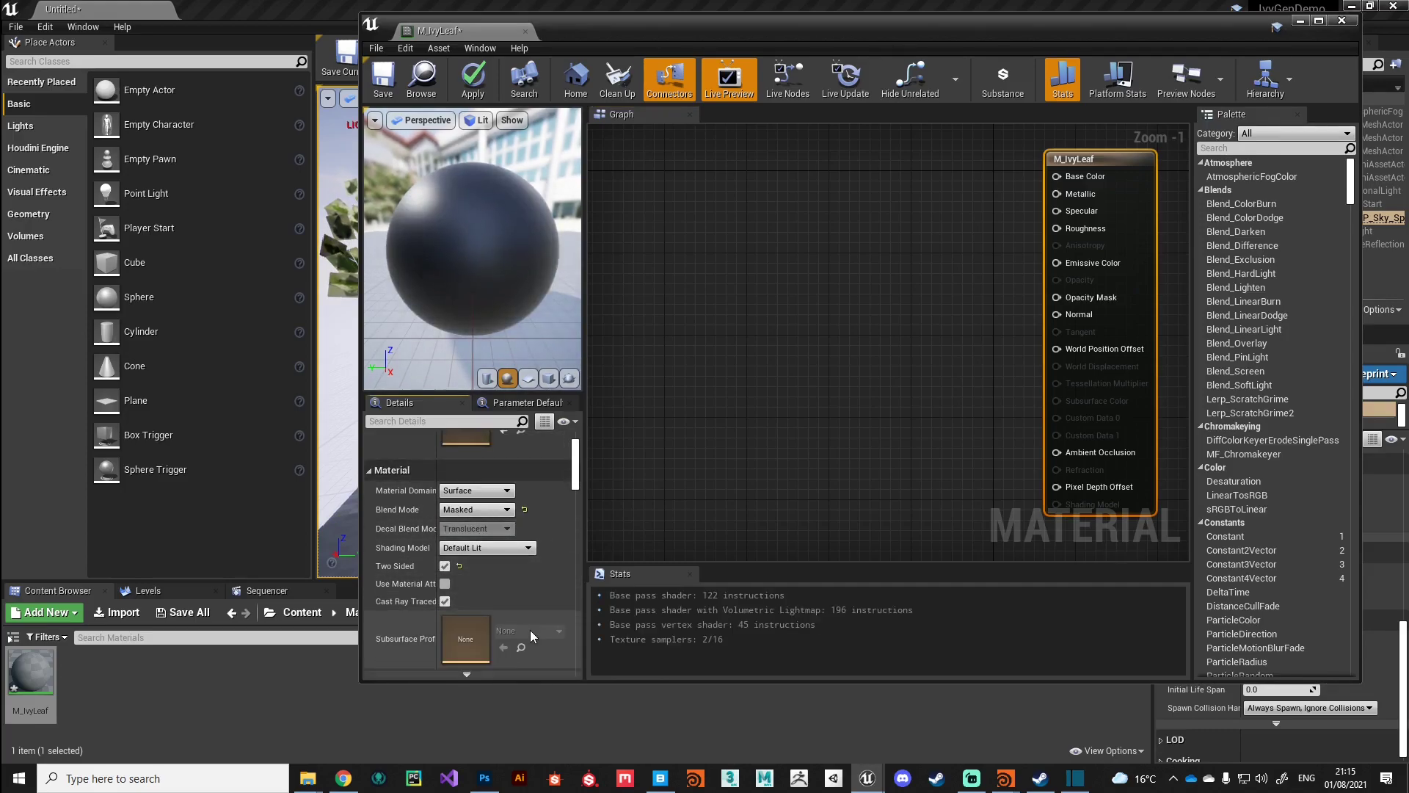
pyautogui.scroll(-10, 529, 629)
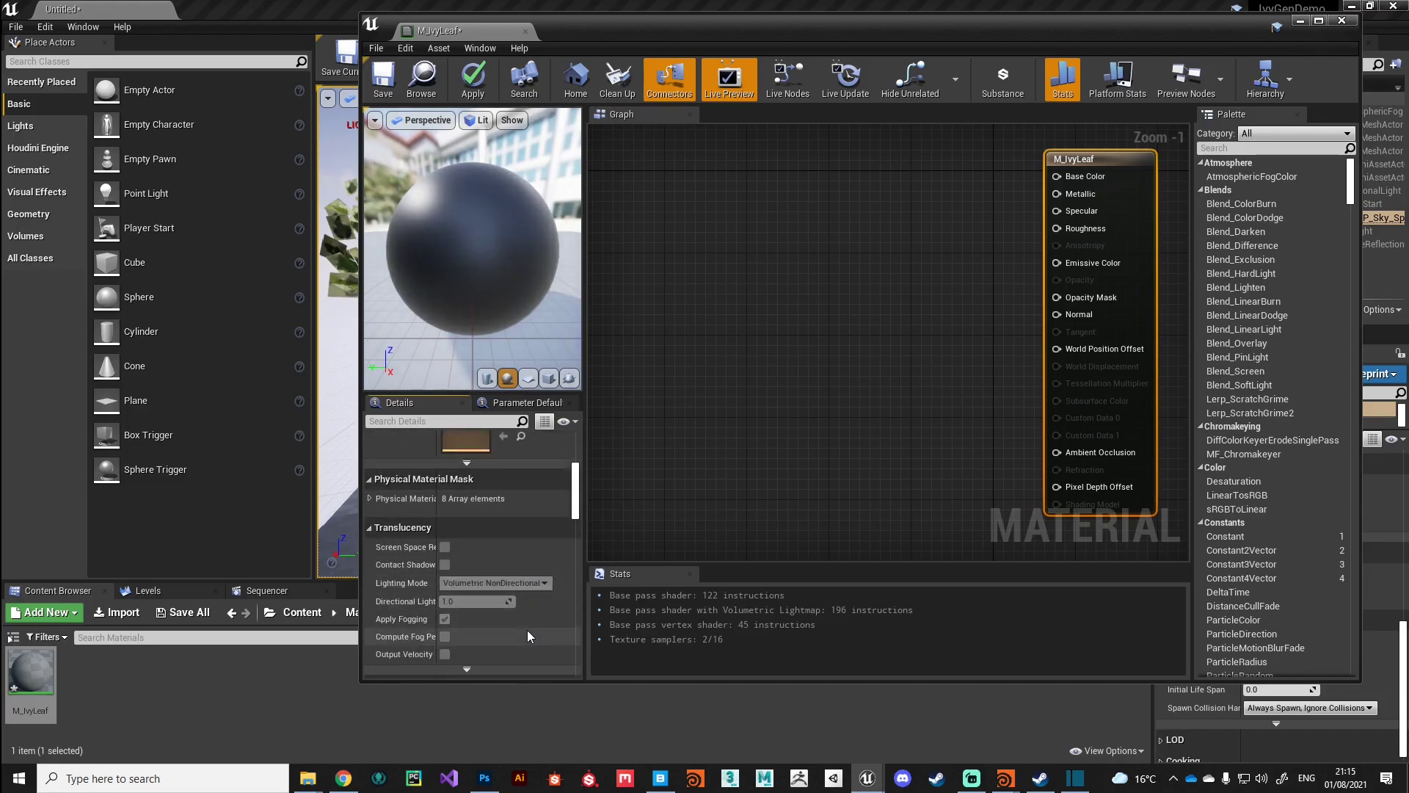
pyautogui.scroll(-10, 527, 630)
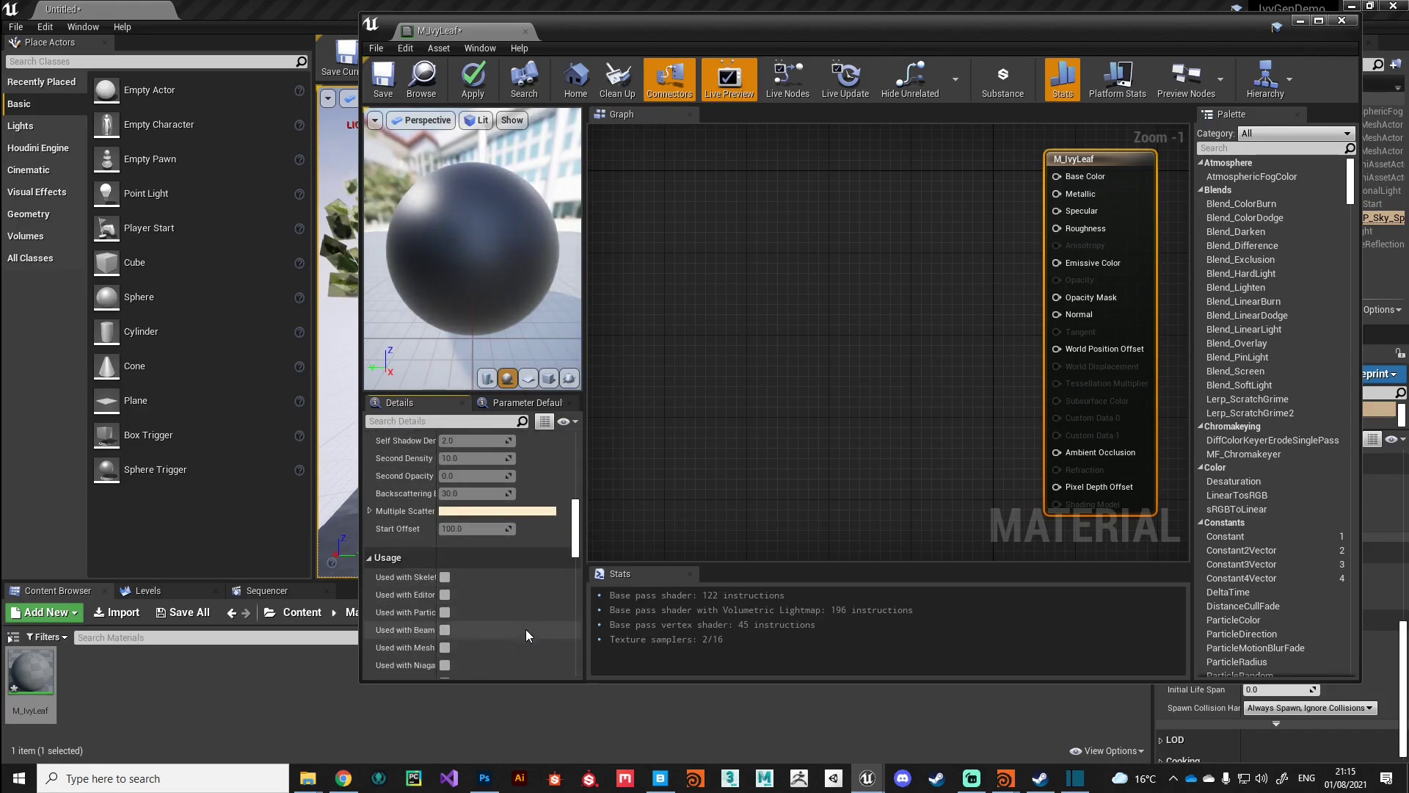
pyautogui.scroll(-8, 526, 628)
pyautogui.scroll(-5, 525, 628)
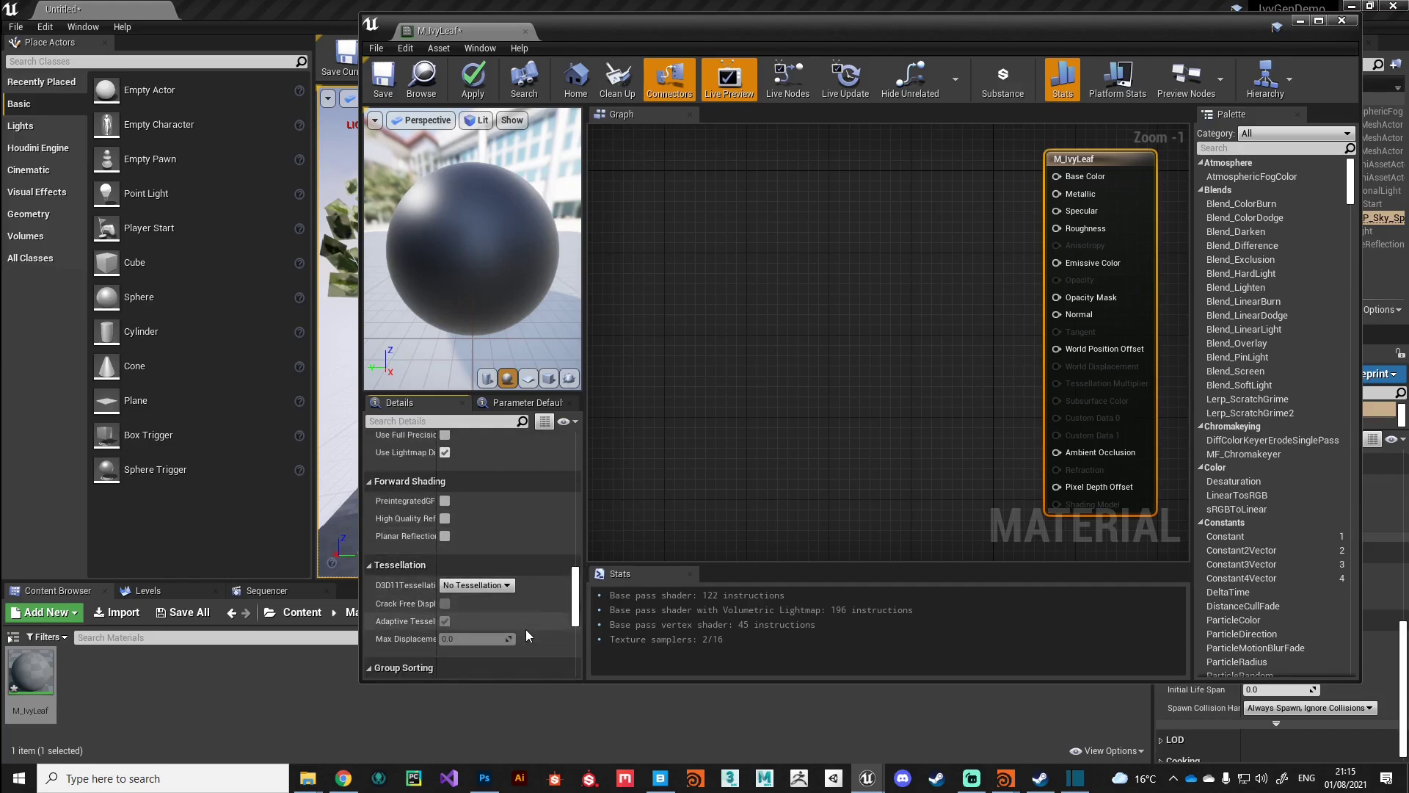
pyautogui.scroll(4, 525, 628)
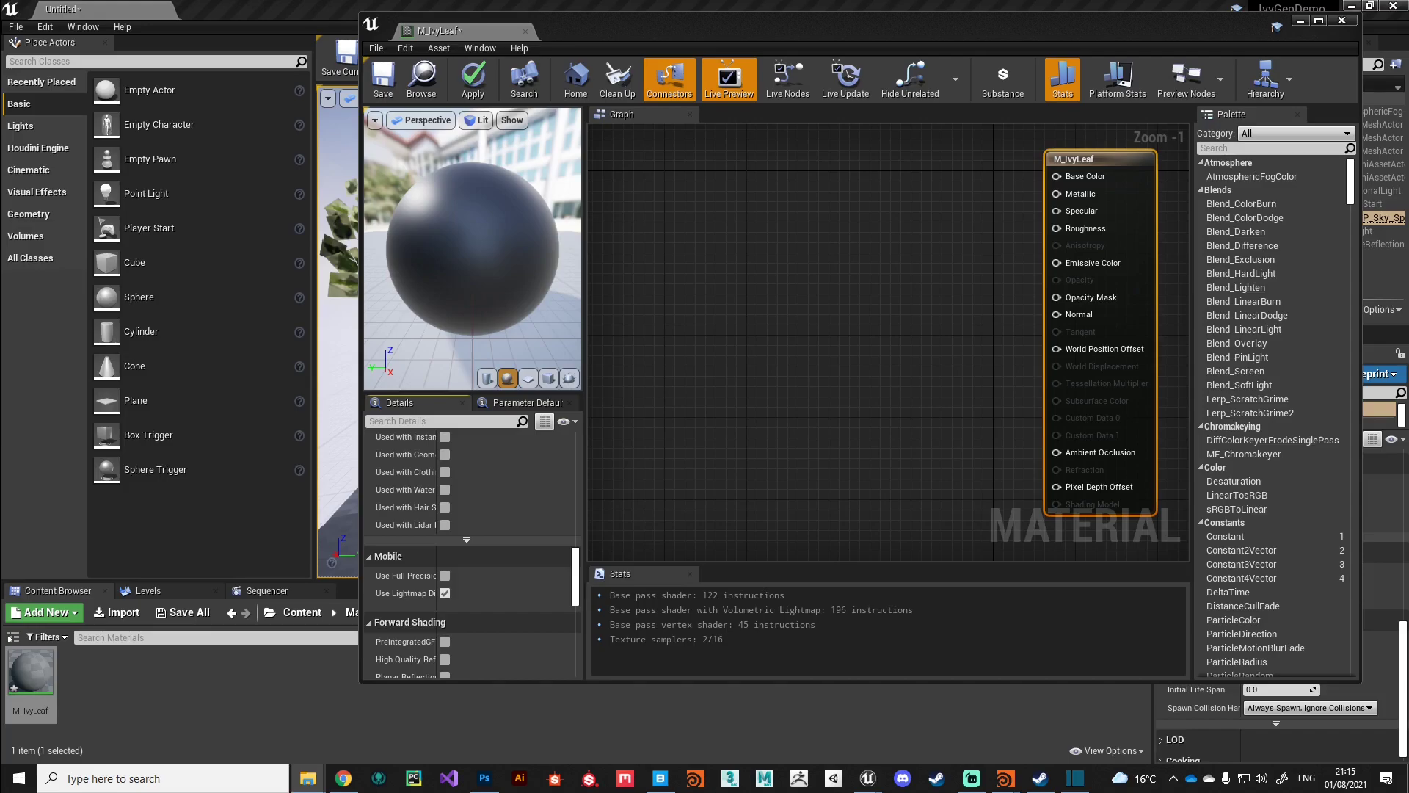
# Import the pgoe23p_2K Albedo, Normal, Opacity and Roughness textures into the Materials folder.
pyautogui.moveTo(150, 687); pyautogui.dragTo(161, 698)
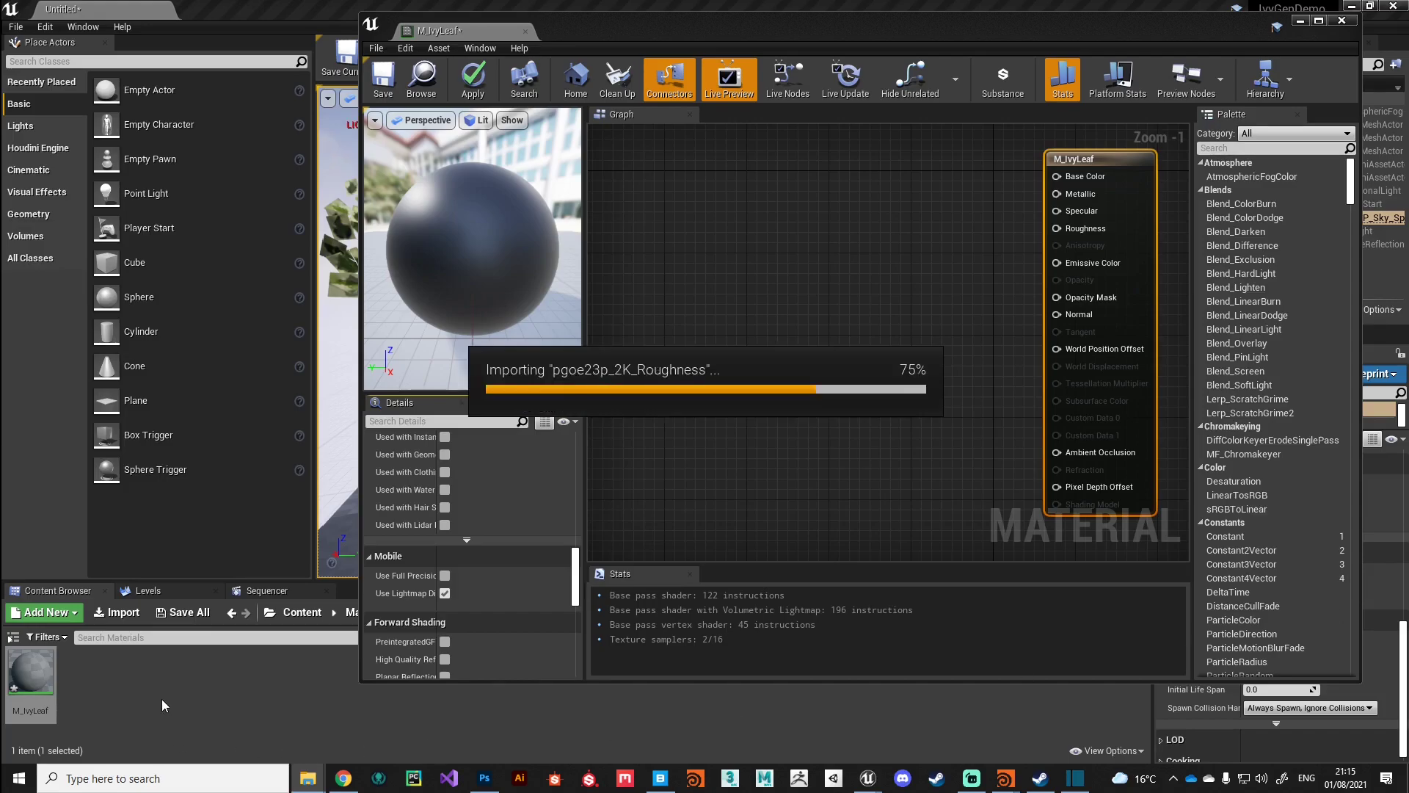
pyautogui.click(306, 721)
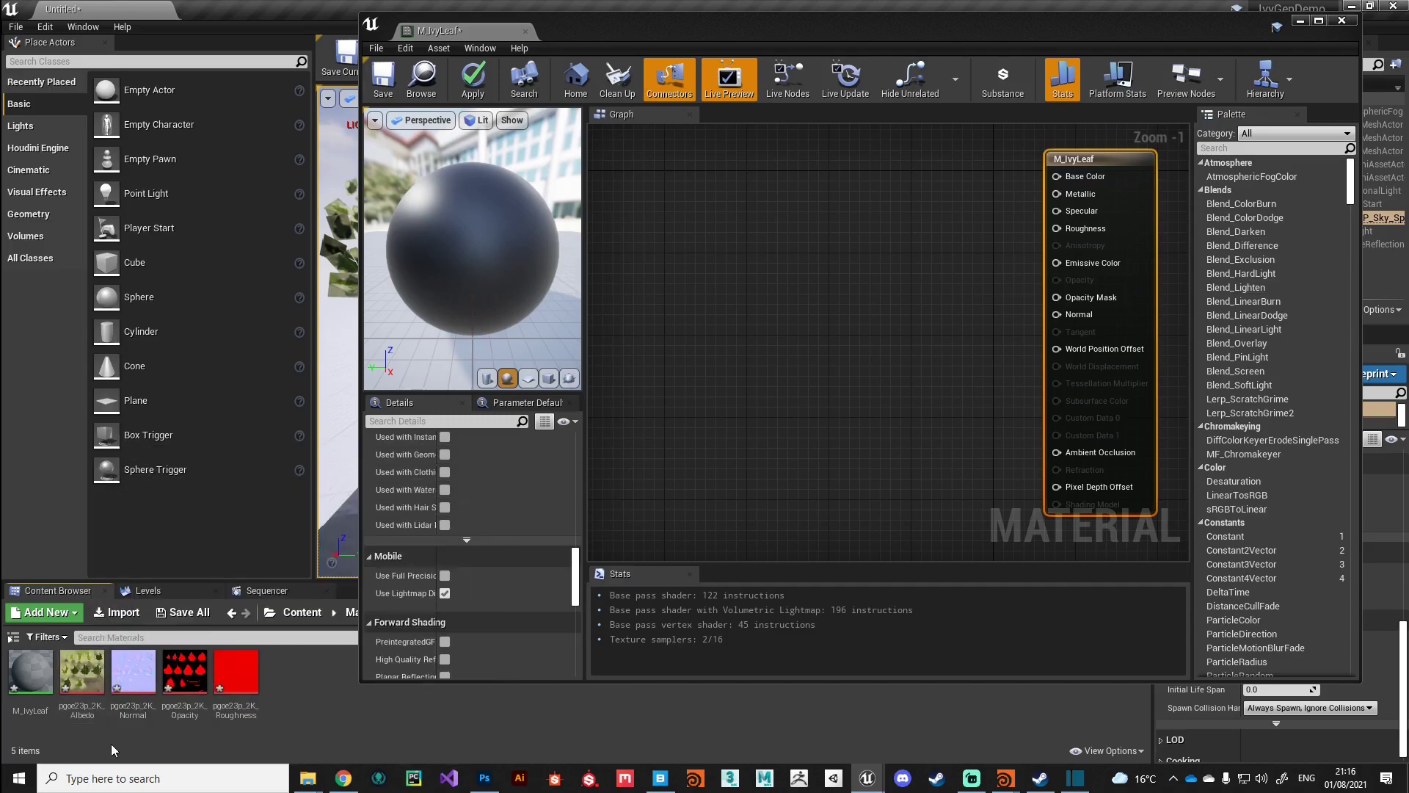
# Add the pgoe23p_2K_Albedo texture to the material graph and connect its RGB output to Base Color.
pyautogui.moveTo(83, 671); pyautogui.dragTo(632, 176)
pyautogui.scroll(-1, 721, 409)
pyautogui.moveTo(721, 410); pyautogui.dragTo(844, 482, button='right')
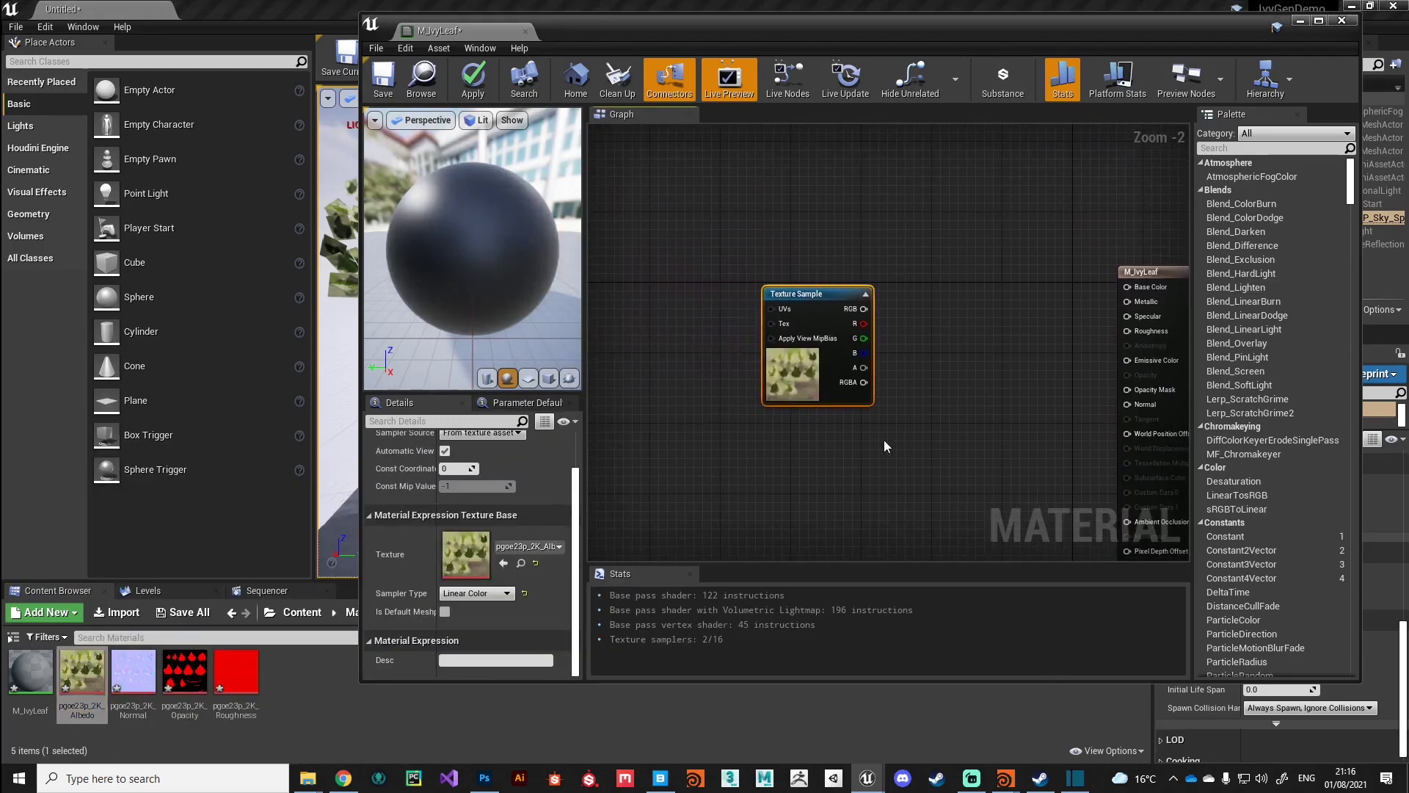
pyautogui.moveTo(870, 430); pyautogui.dragTo(756, 408, button='right')
pyautogui.moveTo(753, 361); pyautogui.dragTo(729, 268)
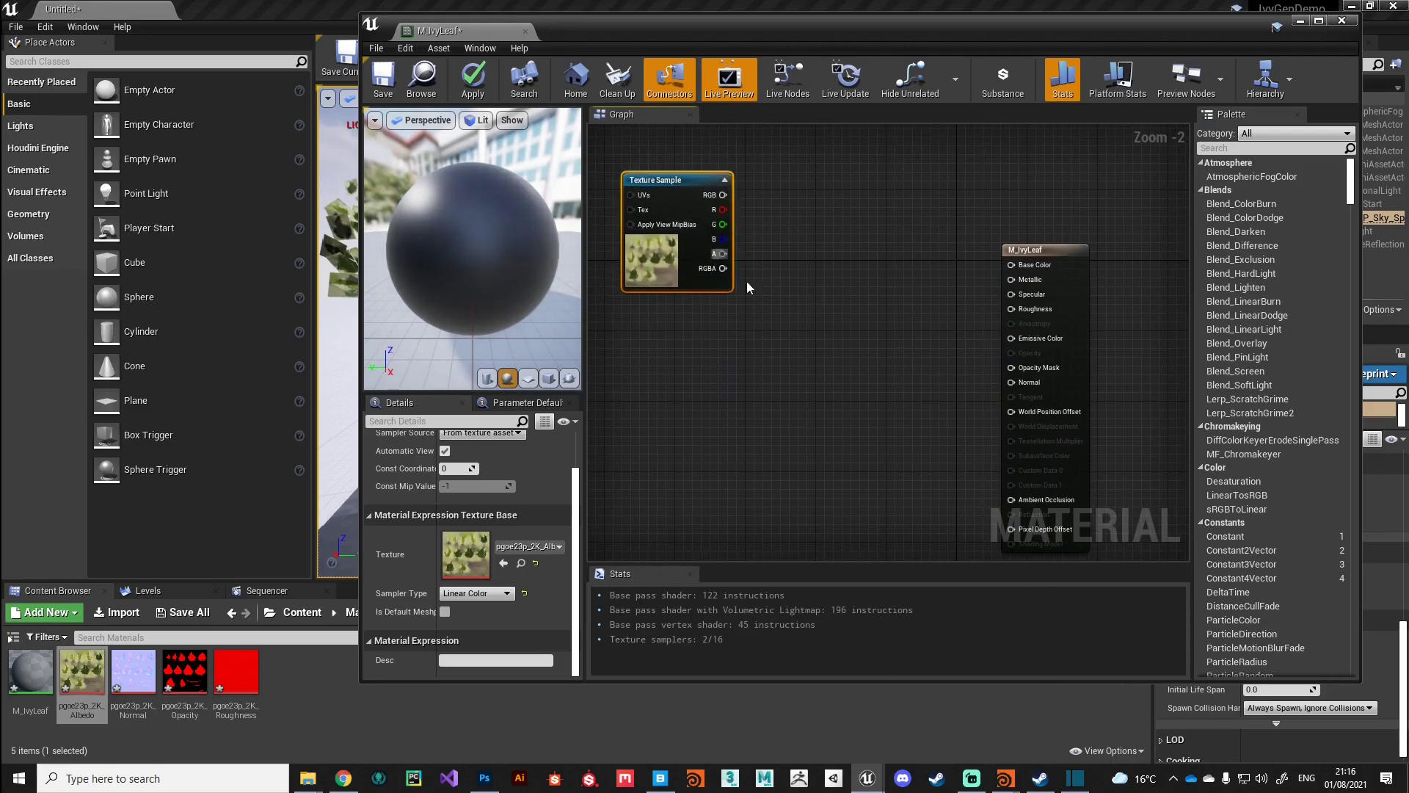
pyautogui.moveTo(723, 195); pyautogui.dragTo(1011, 266)
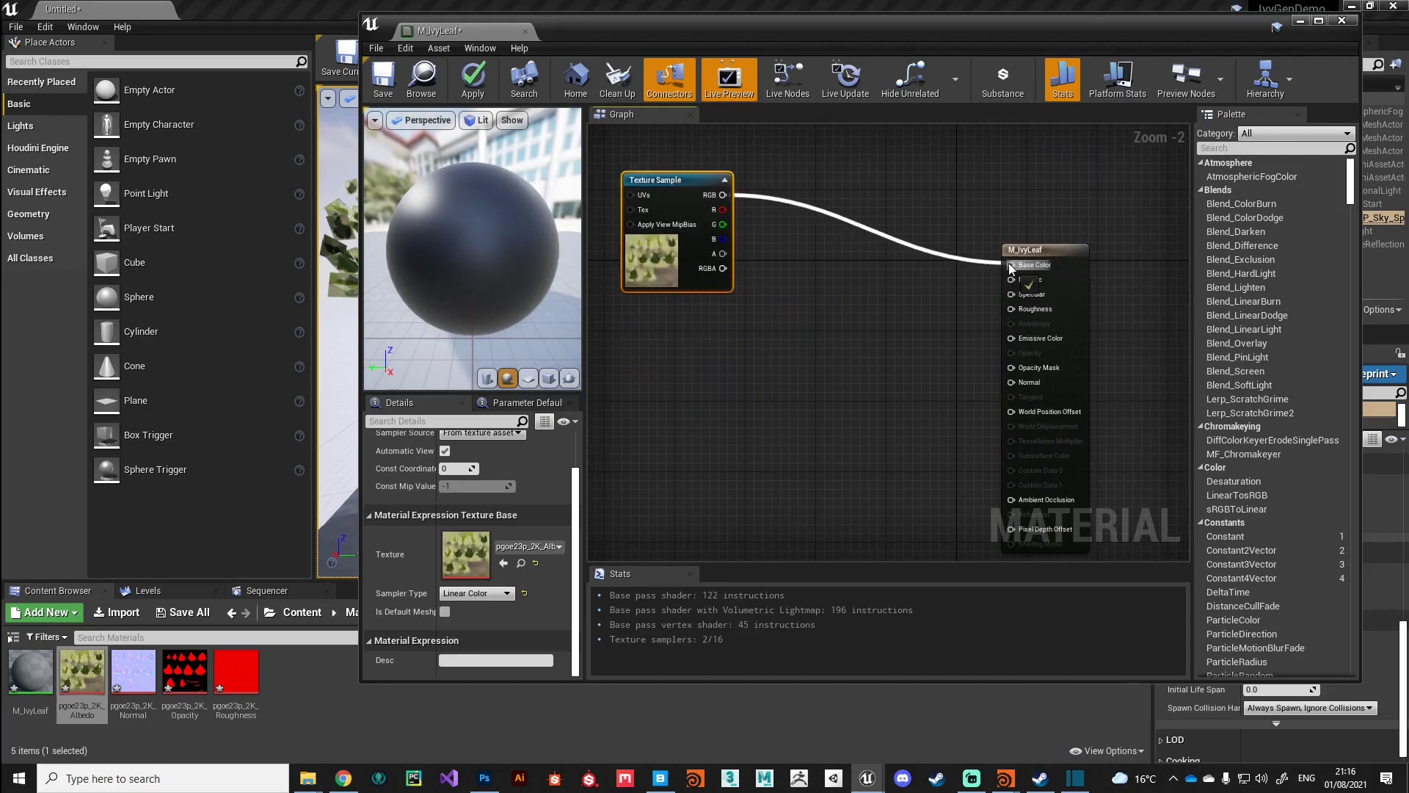
# Add the Normal and Opacity textures to the graph, connecting the Normal texture's RGB to Normal and the Opacity texture's R to Opacity Mask.
pyautogui.moveTo(133, 670); pyautogui.dragTo(631, 323)
pyautogui.moveTo(731, 346); pyautogui.dragTo(1011, 382)
pyautogui.moveTo(190, 670); pyautogui.dragTo(664, 467)
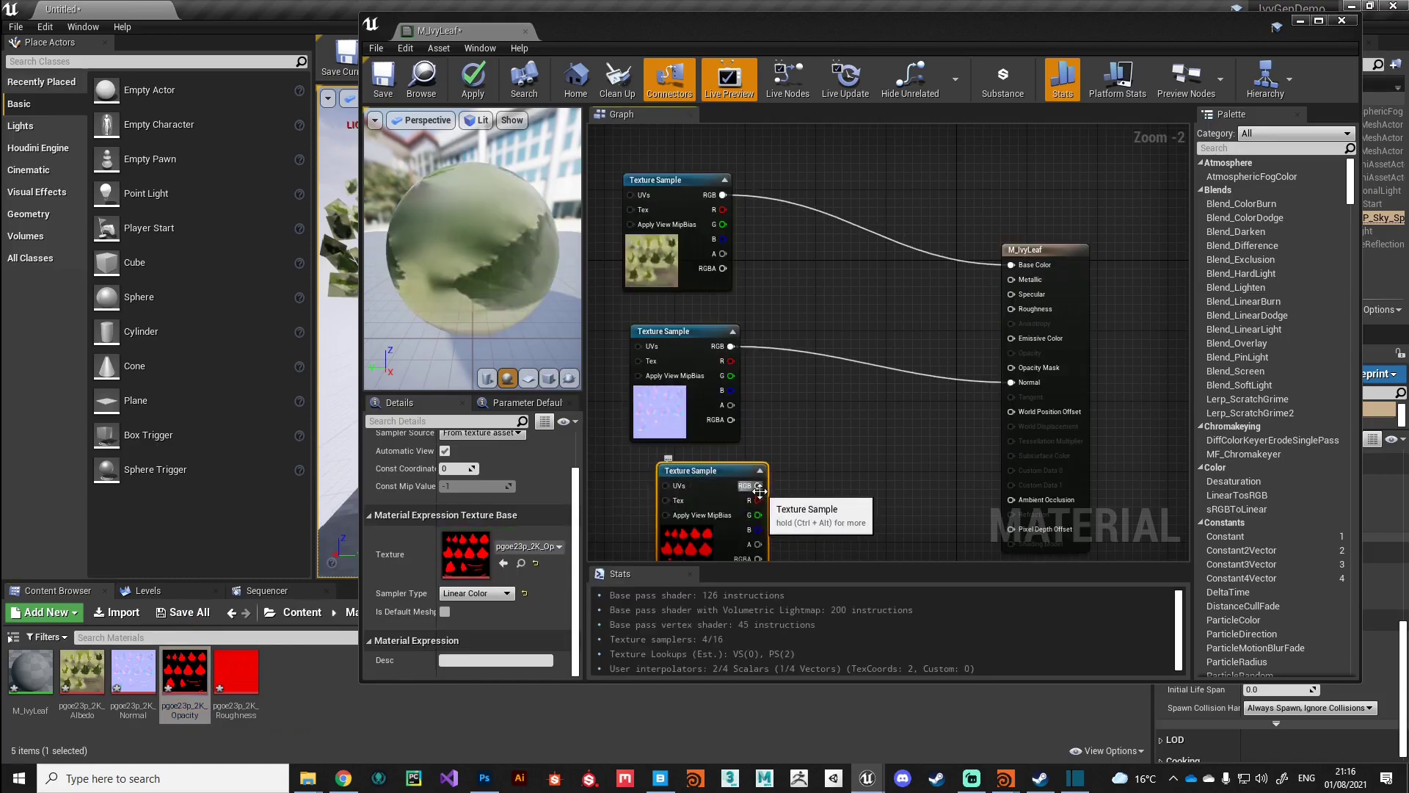
pyautogui.moveTo(759, 500); pyautogui.dragTo(1014, 368)
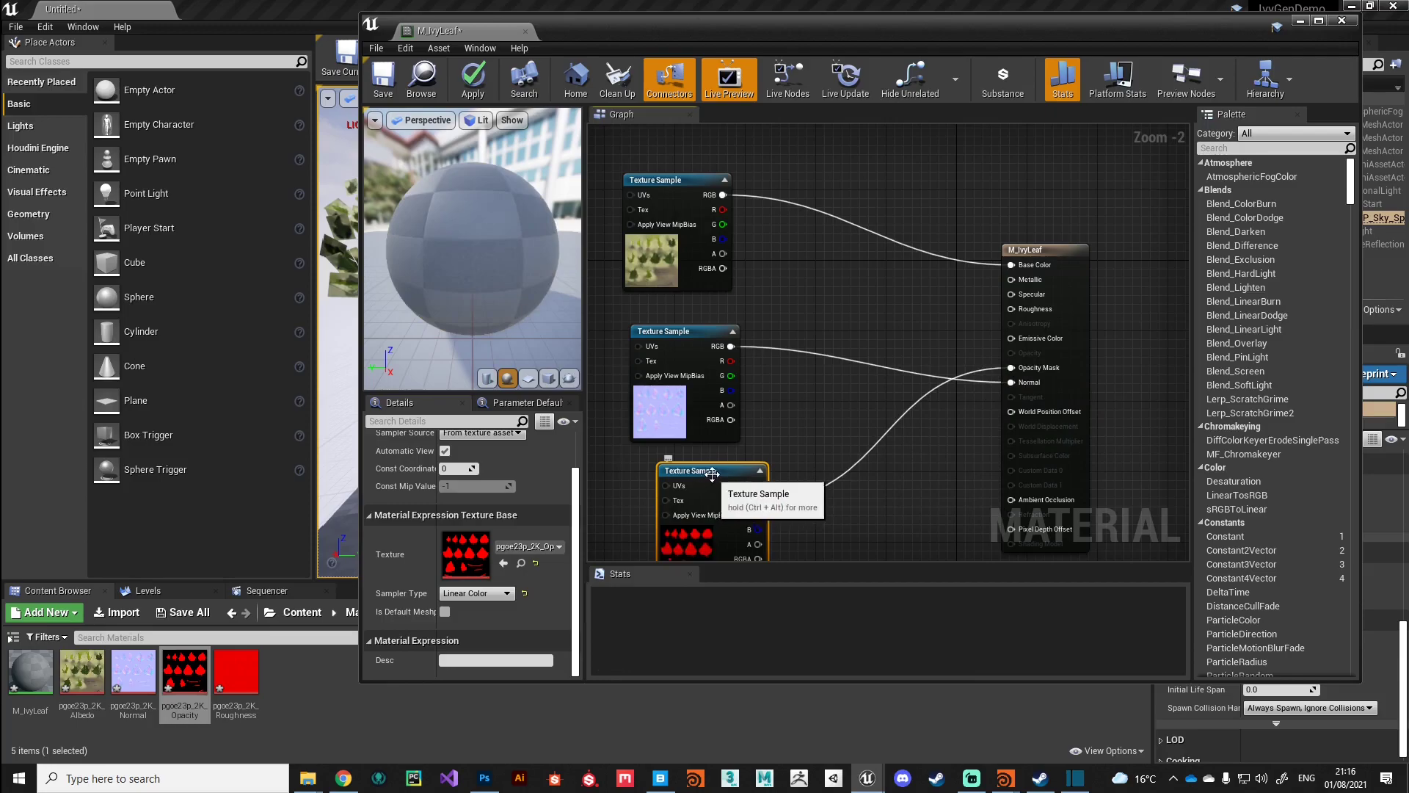
pyautogui.moveTo(712, 474); pyautogui.dragTo(685, 474)
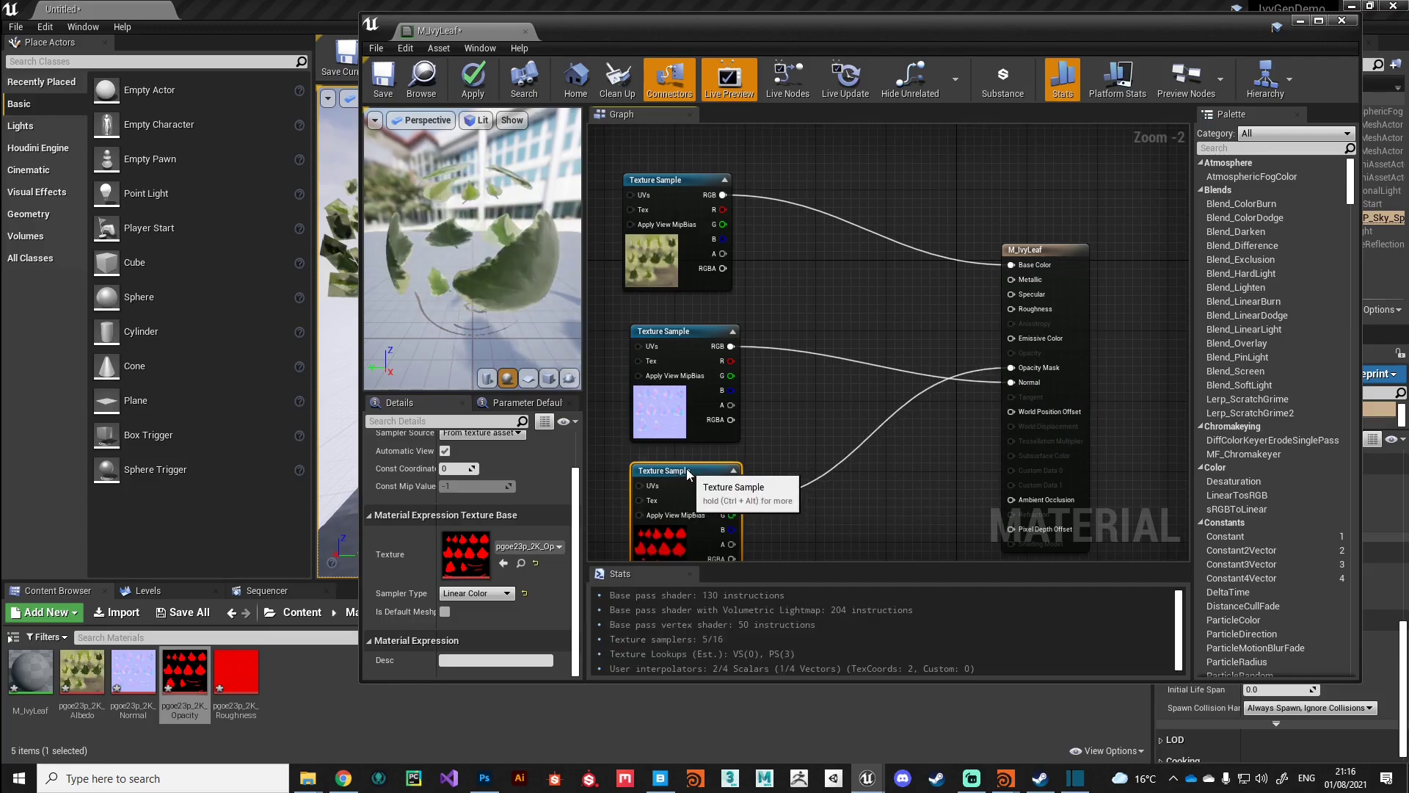
# Preview the leaf material on a plane, and save and close M_IvyLeaf.
pyautogui.click(527, 377)
pyautogui.moveTo(431, 327); pyautogui.dragTo(462, 323)
pyautogui.click(378, 86)
pyautogui.click(383, 77)
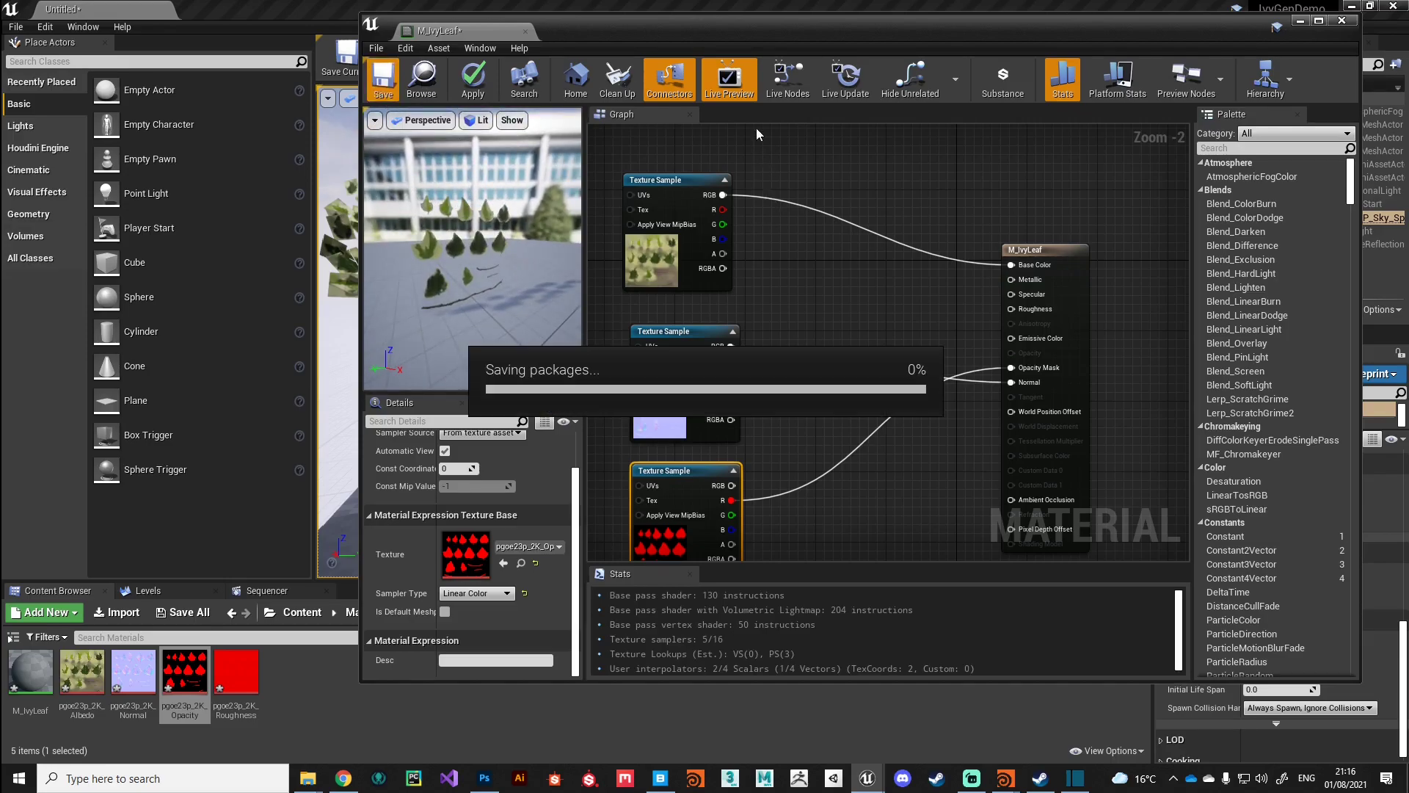
pyautogui.click(1341, 21)
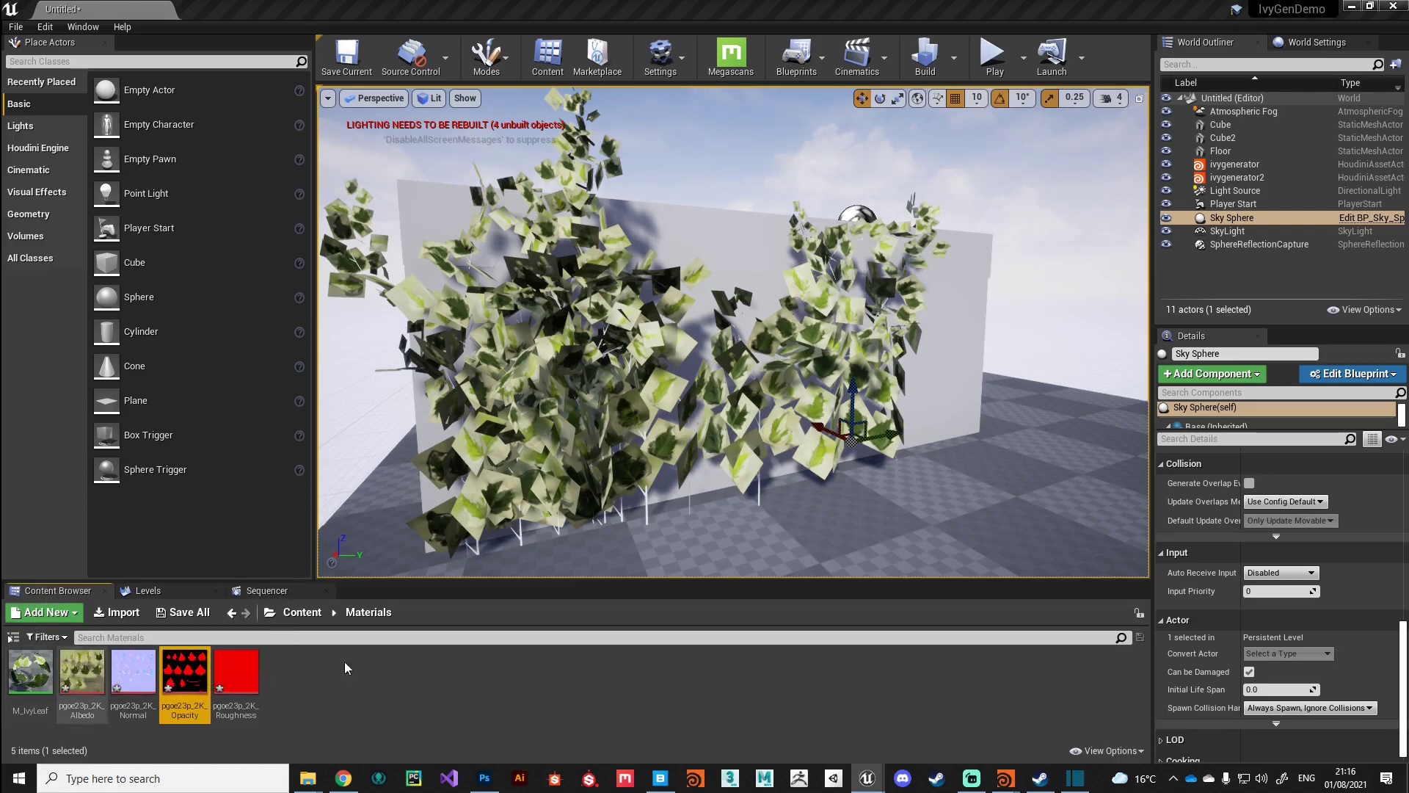
# Create a material instance from M_IvyLeaf and rename it MI_IvyLeaf_Inst.
pyautogui.rightClick(33, 677)
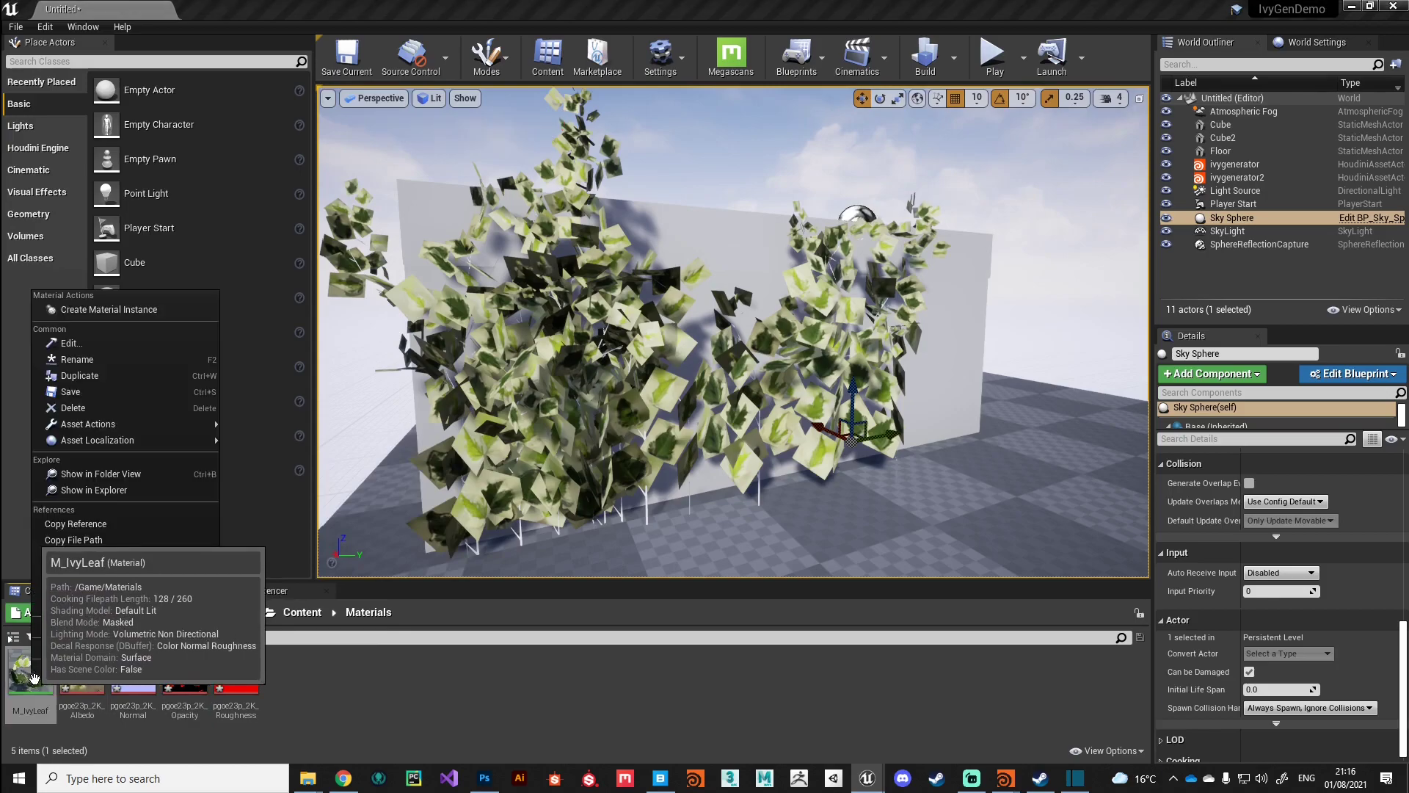
pyautogui.click(131, 309)
pyautogui.press('Return')
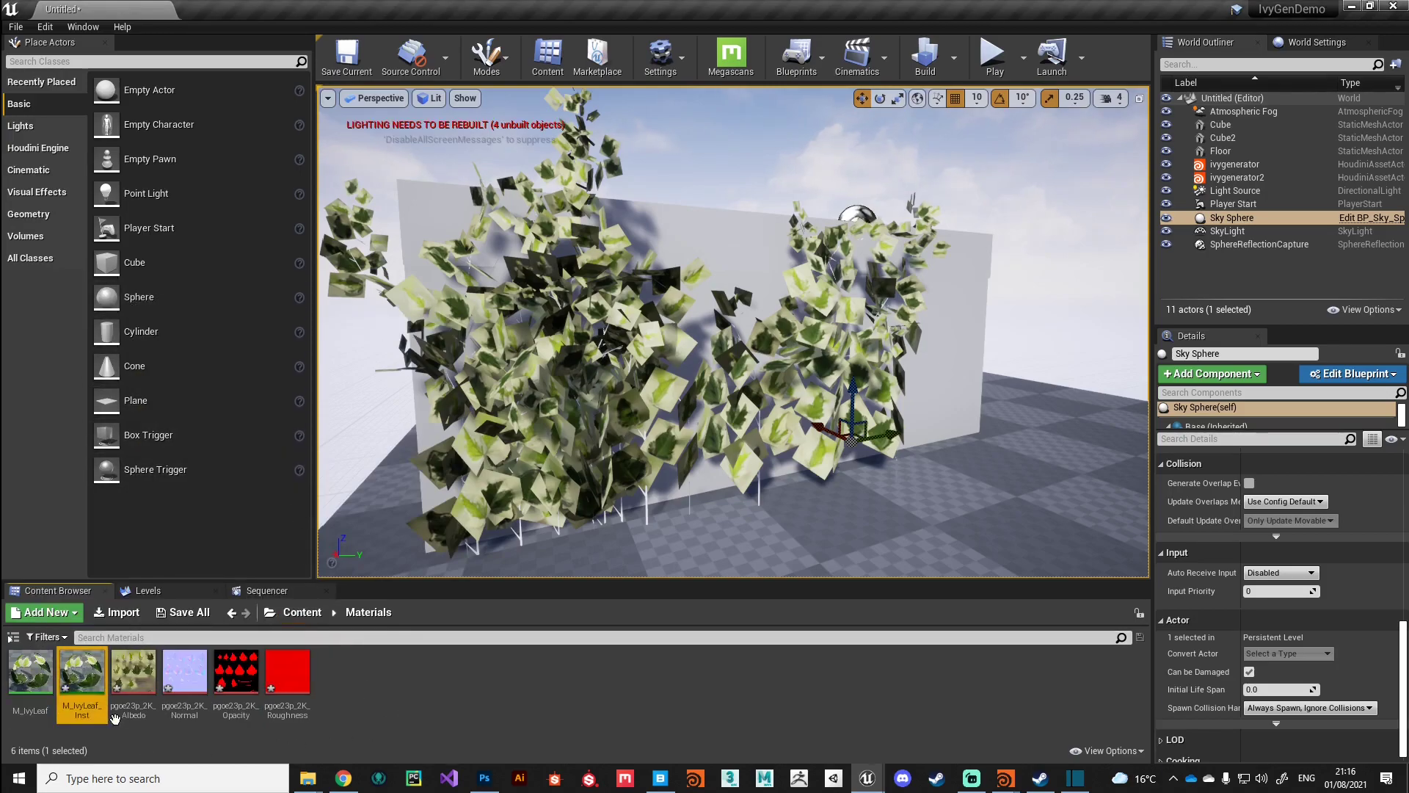
pyautogui.rightClick(83, 681)
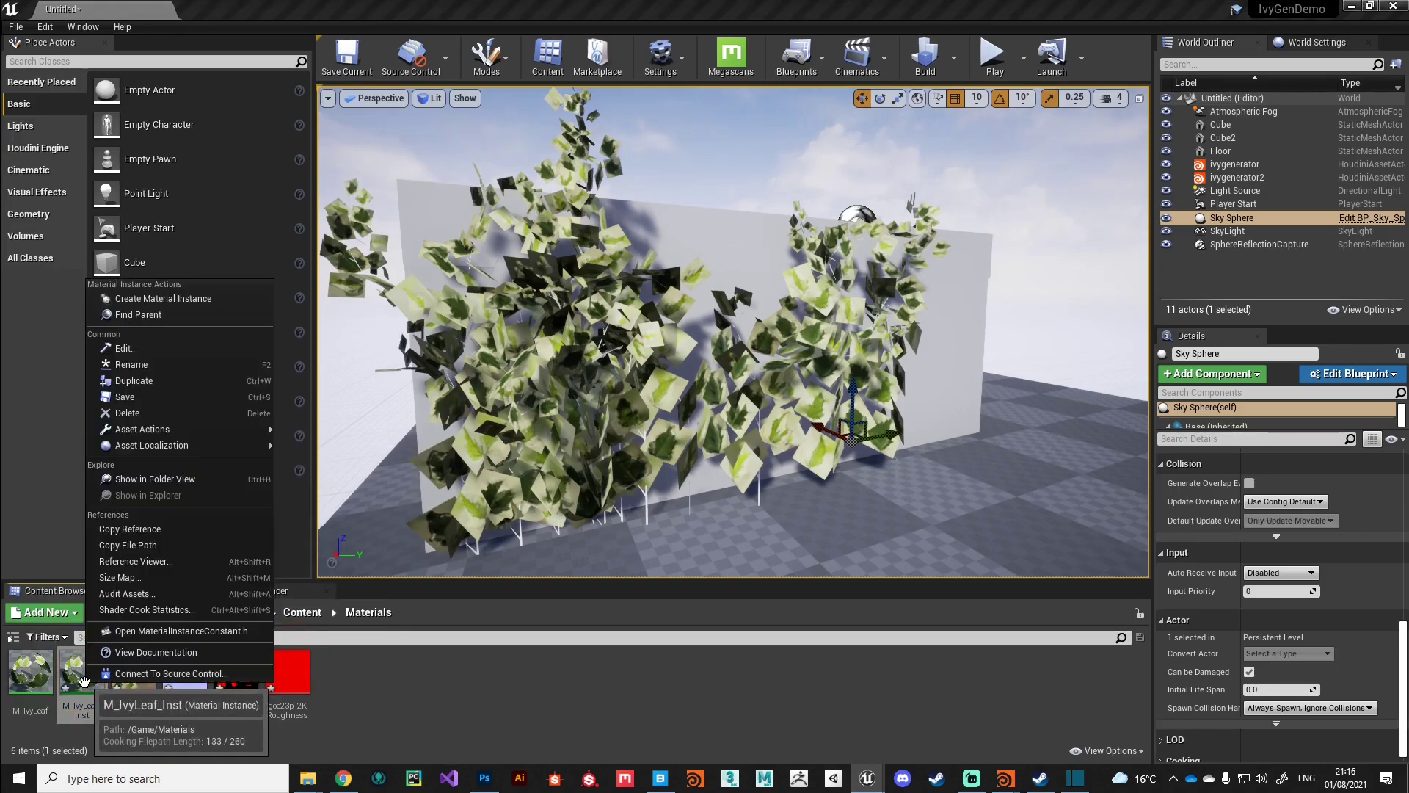
pyautogui.click(134, 364)
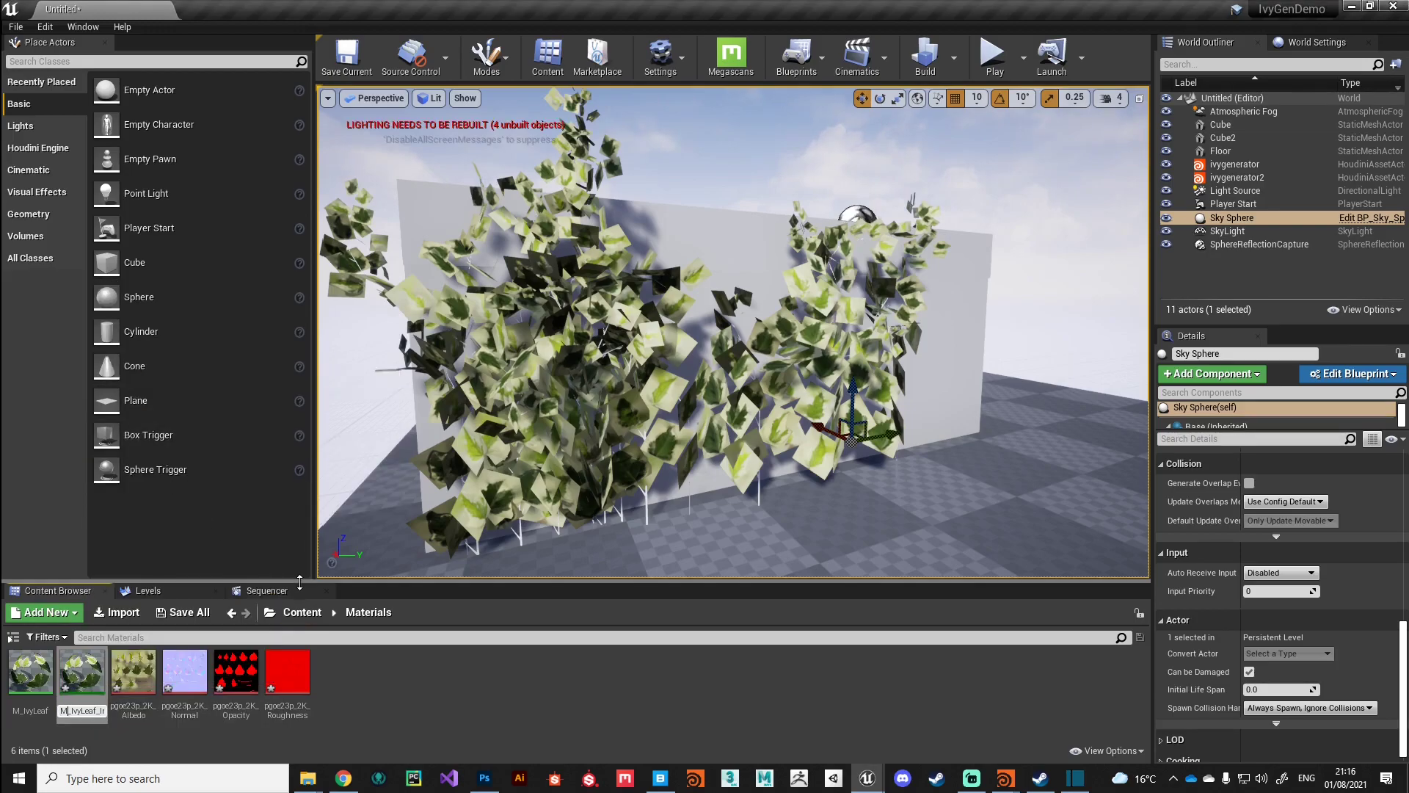
pyautogui.write('I')
pyautogui.click(526, 712)
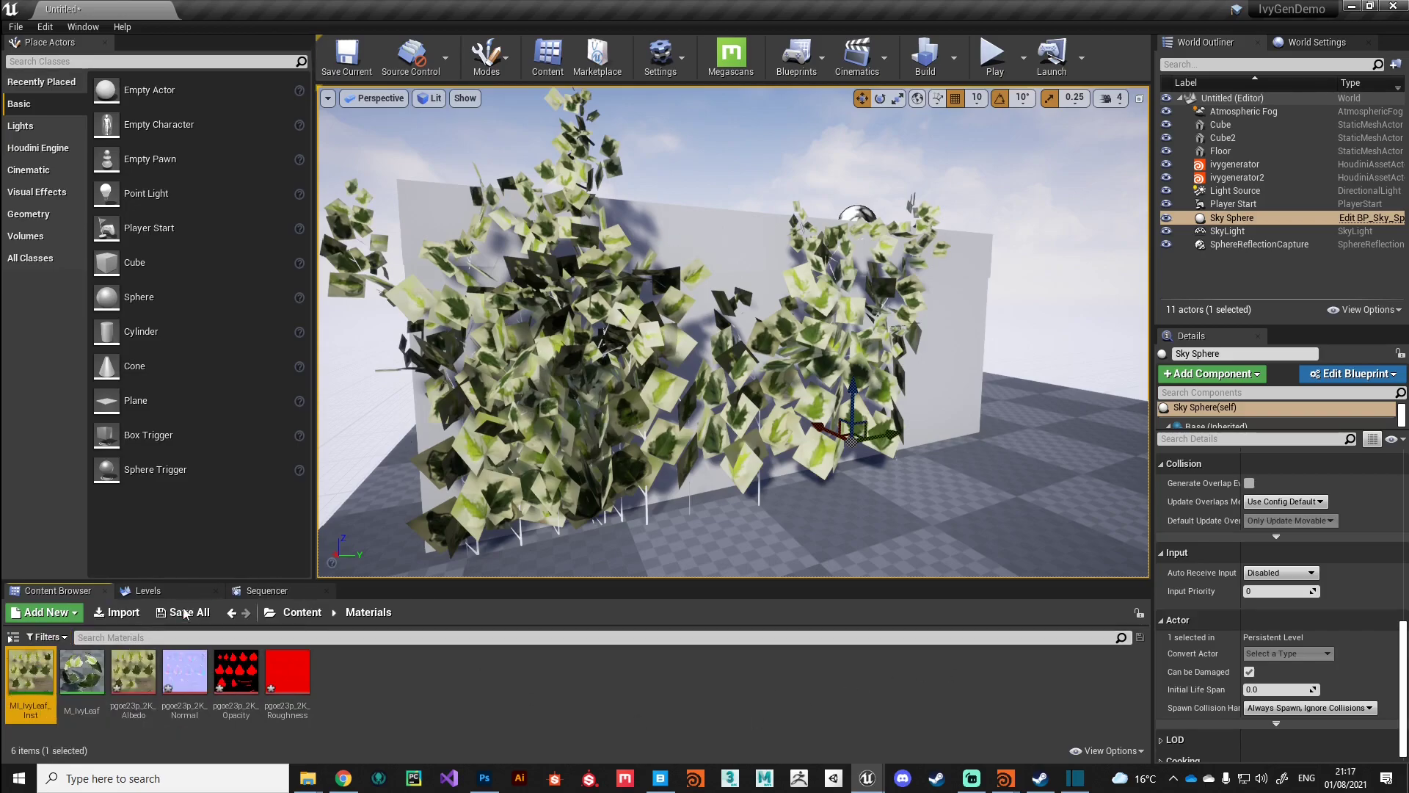
# Copy the asset reference of the MI_IvyLeaf_Inst material instance.
pyautogui.rightClick(34, 666)
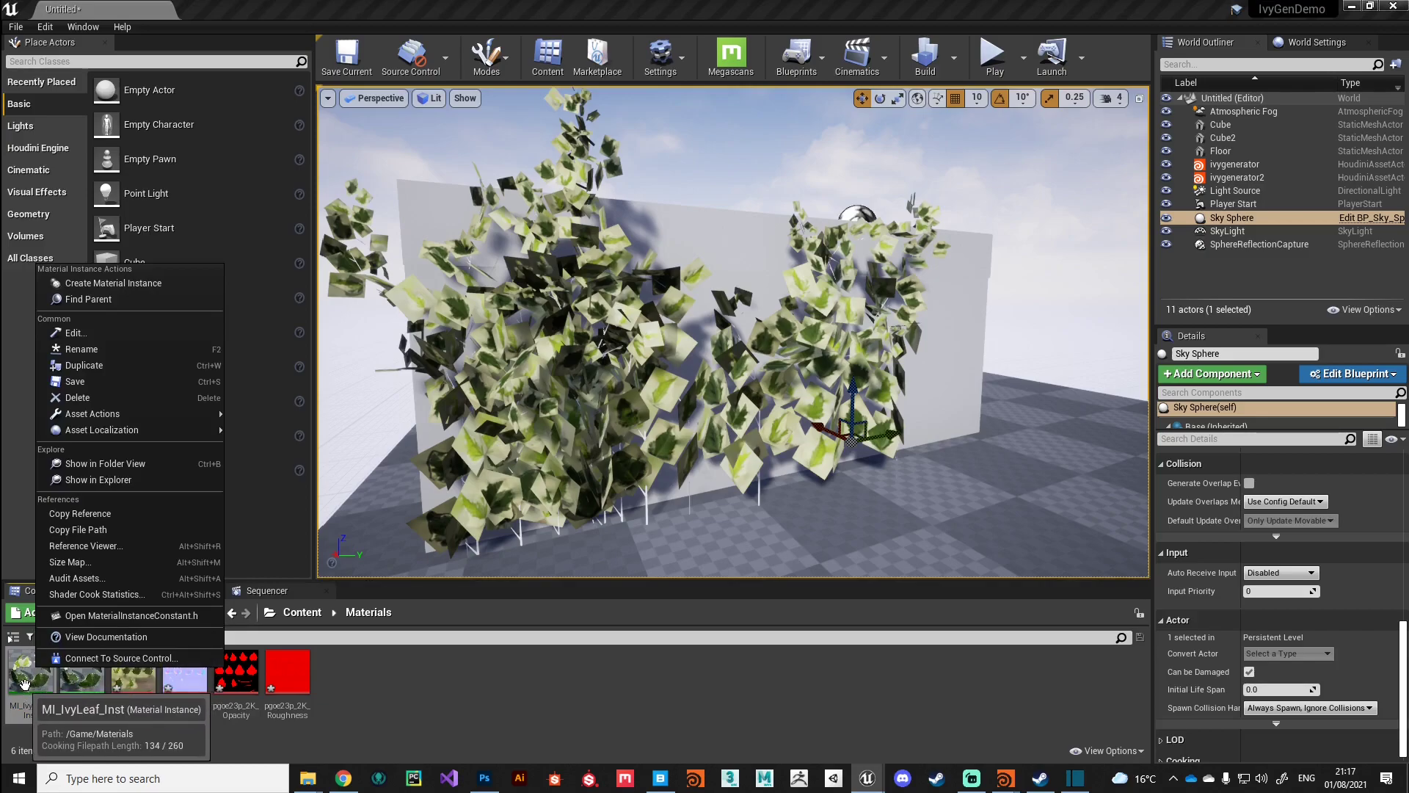
pyautogui.click(113, 514)
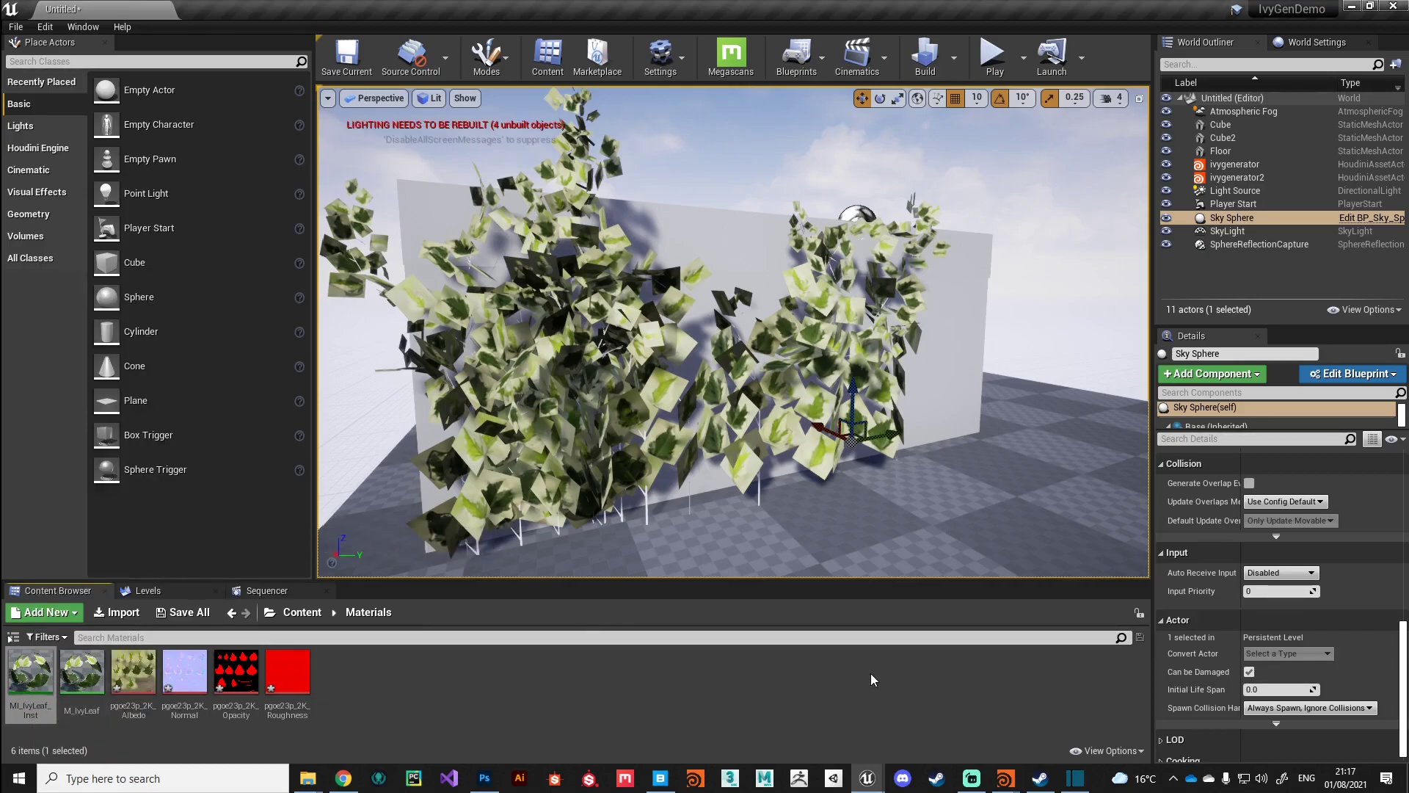
# Switch to Houdini and insert an unreal_material Attribute Create node between foreach_end2 and null1 in the IvyGenerator network.
pyautogui.moveTo(1006, 778)
pyautogui.click(958, 706)
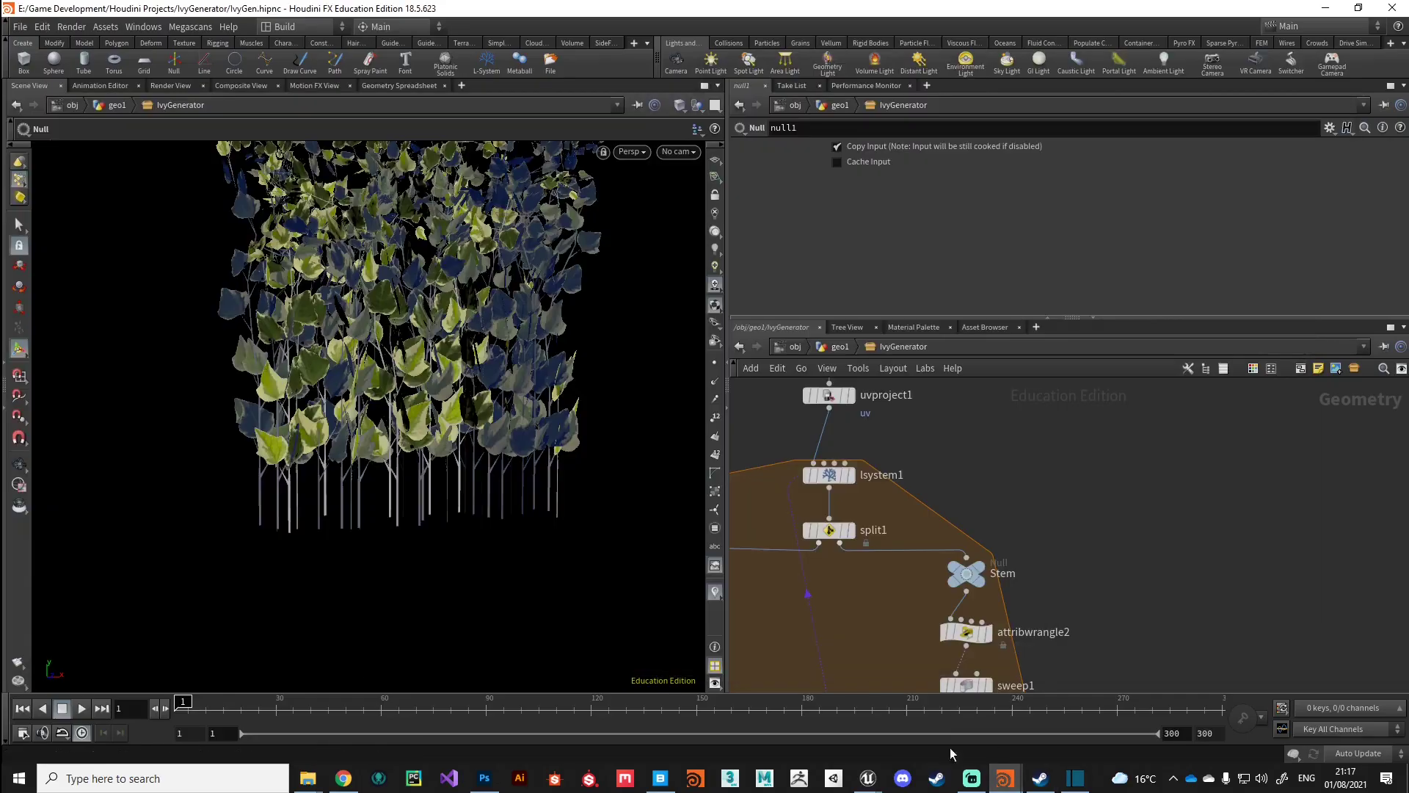
pyautogui.moveTo(906, 681); pyautogui.dragTo(967, 433, button='middle')
pyautogui.scroll(-5, 975, 584)
pyautogui.moveTo(976, 651); pyautogui.dragTo(980, 465, button='middle')
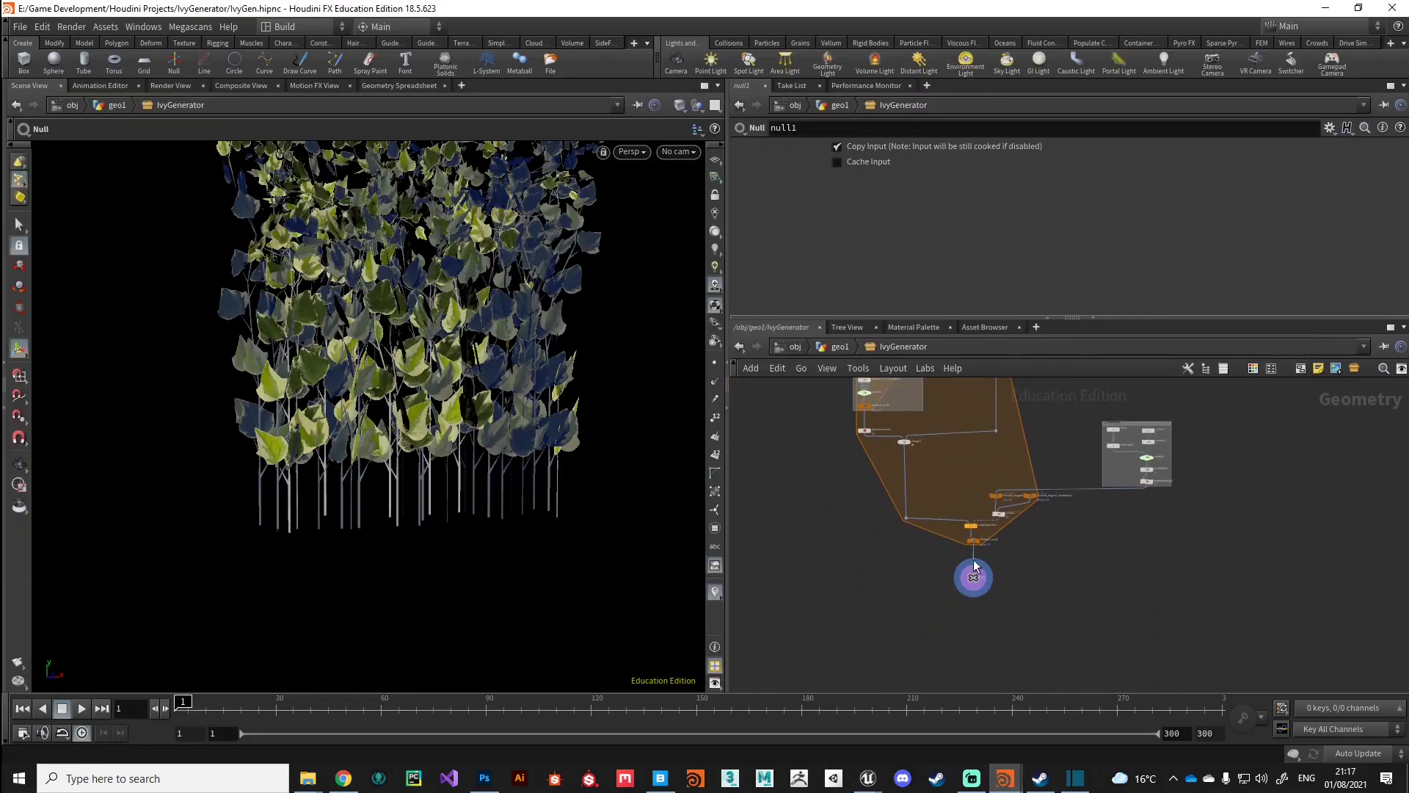
pyautogui.scroll(3, 974, 564)
pyautogui.press('Tab')
pyautogui.write('unrea')
pyautogui.press('Return')
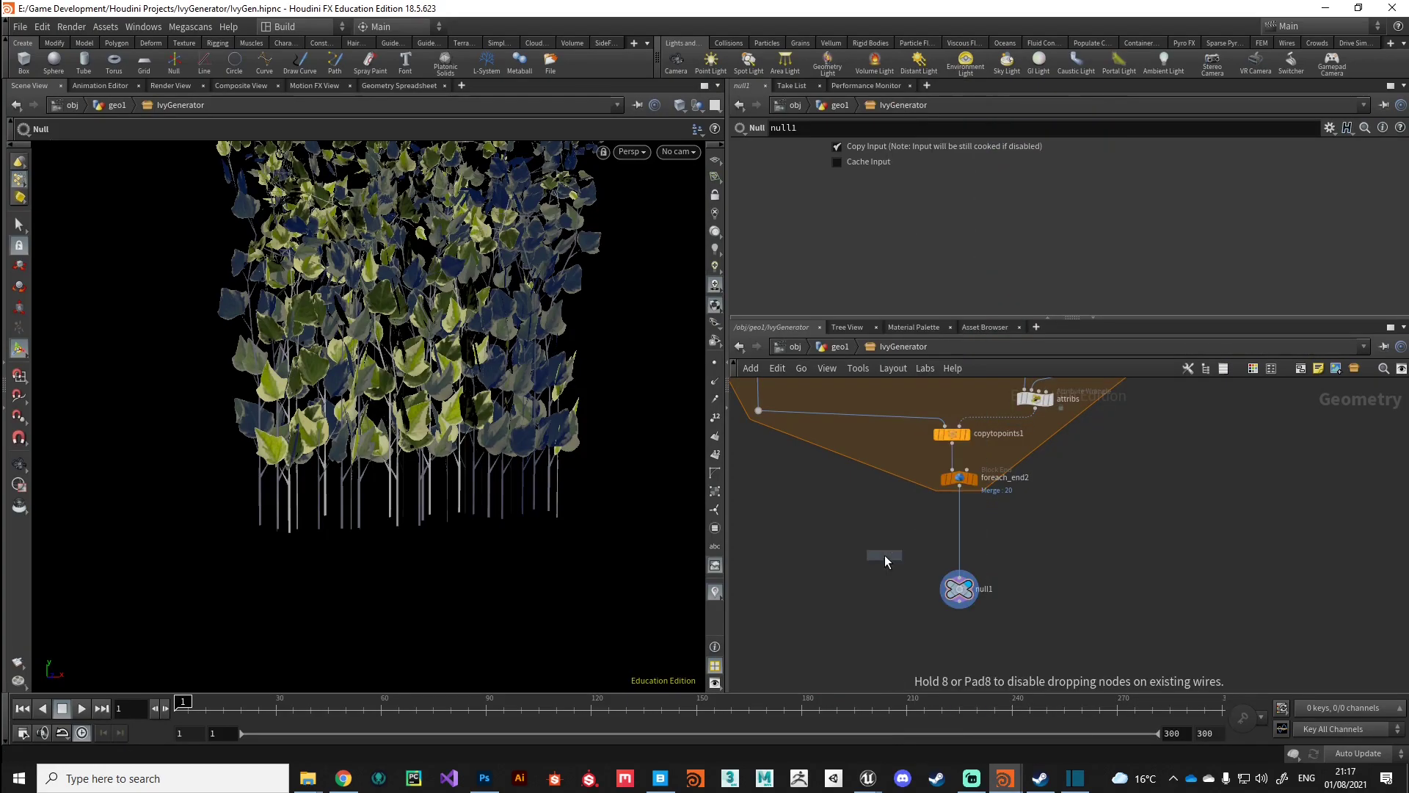
pyautogui.click(962, 535)
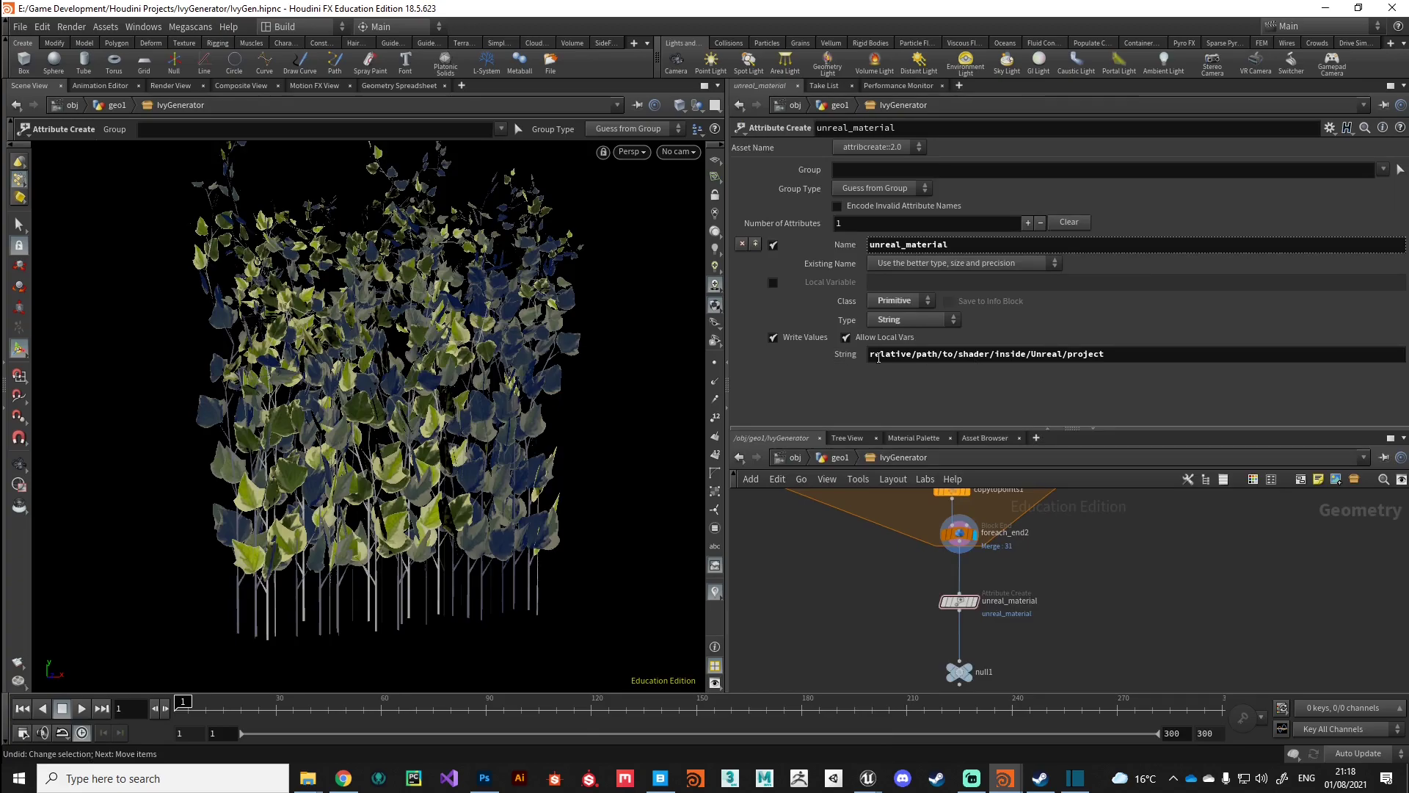
# Set the unreal_material string to the copied reference MaterialInstanceConstant'/Game/Materials/MI_IvyLeaf_Inst.MI_IvyLeaf_Inst' and move the node closer to foreach_end2.
pyautogui.moveTo(870, 357); pyautogui.dragTo(1107, 357)
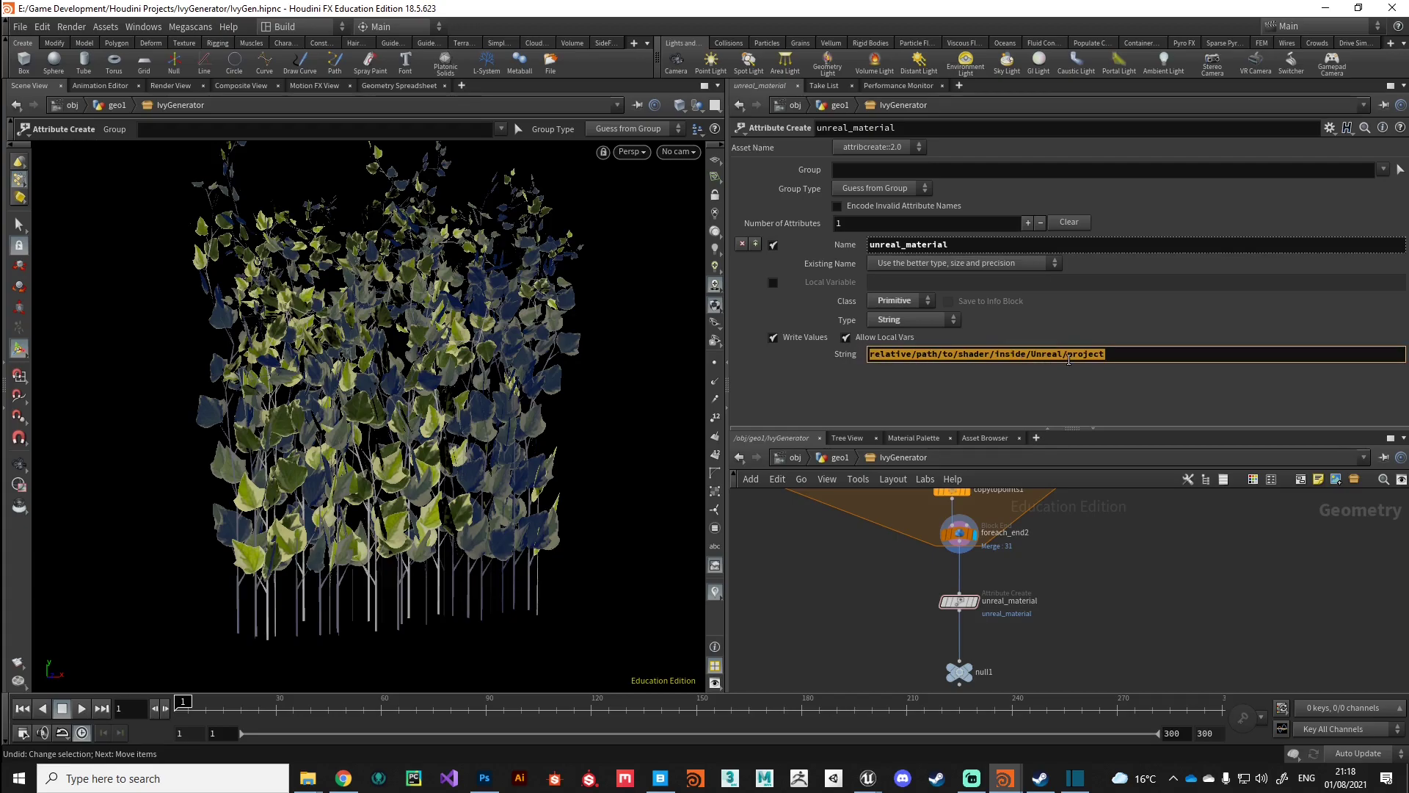
pyautogui.hotkey('ctrl', 'v')
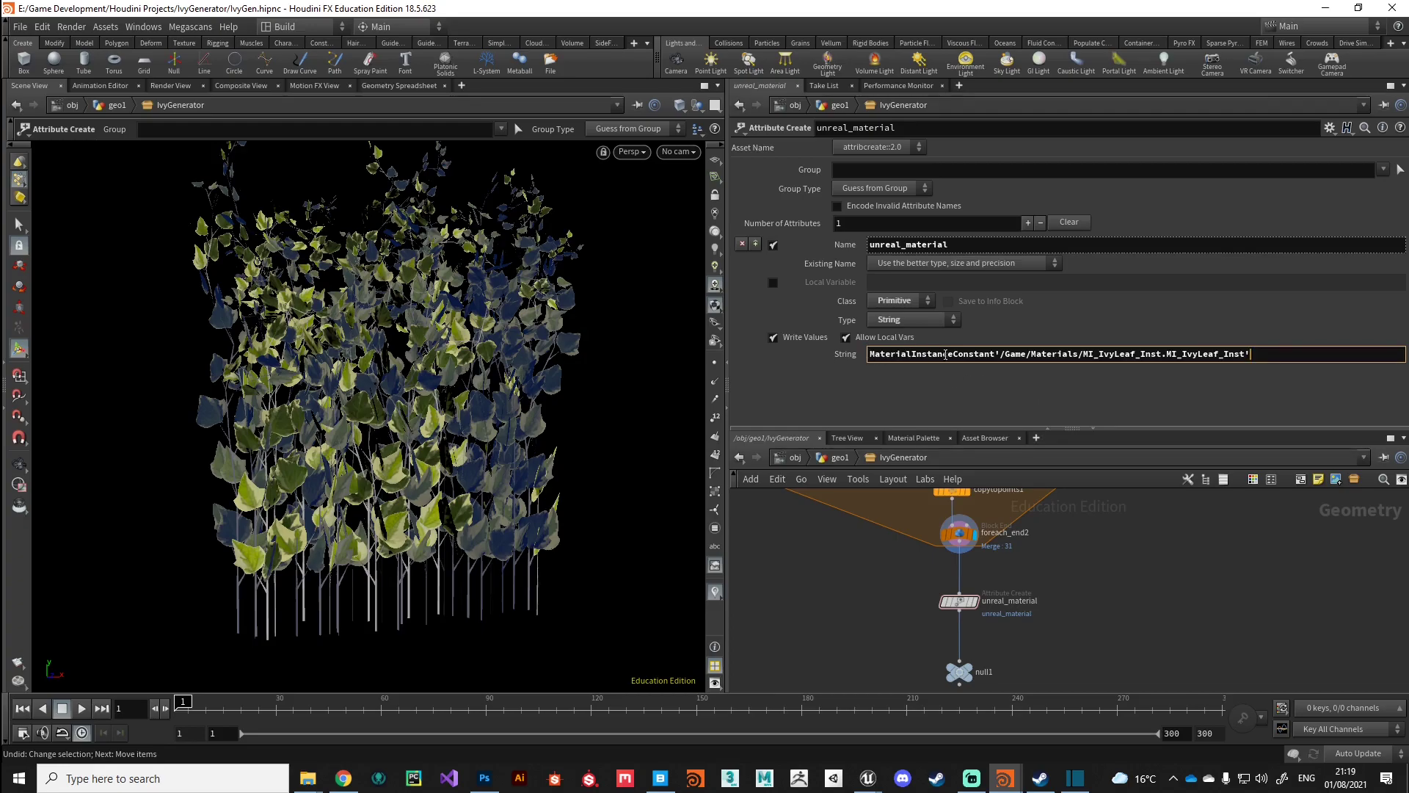
pyautogui.press('Return')
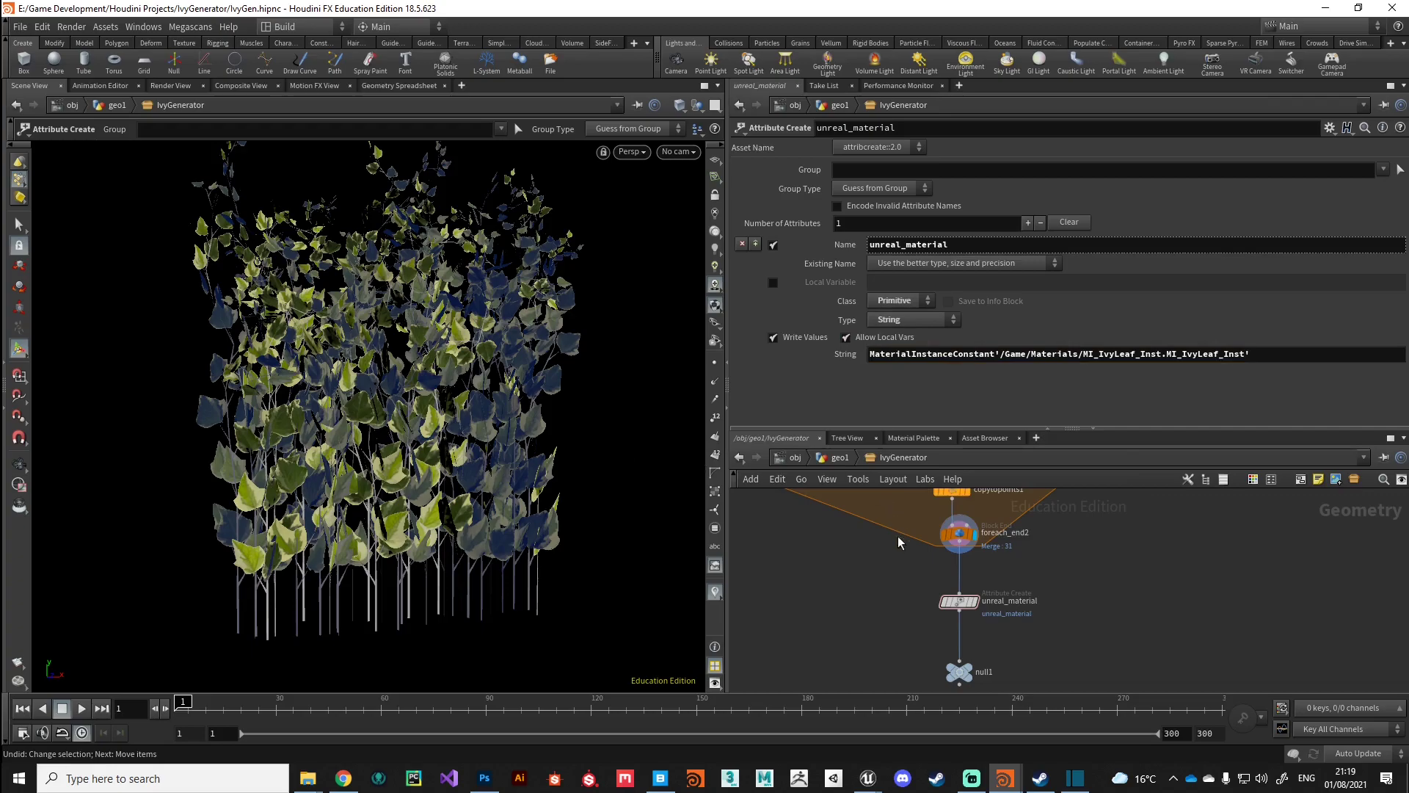
pyautogui.moveTo(960, 601); pyautogui.dragTo(959, 580)
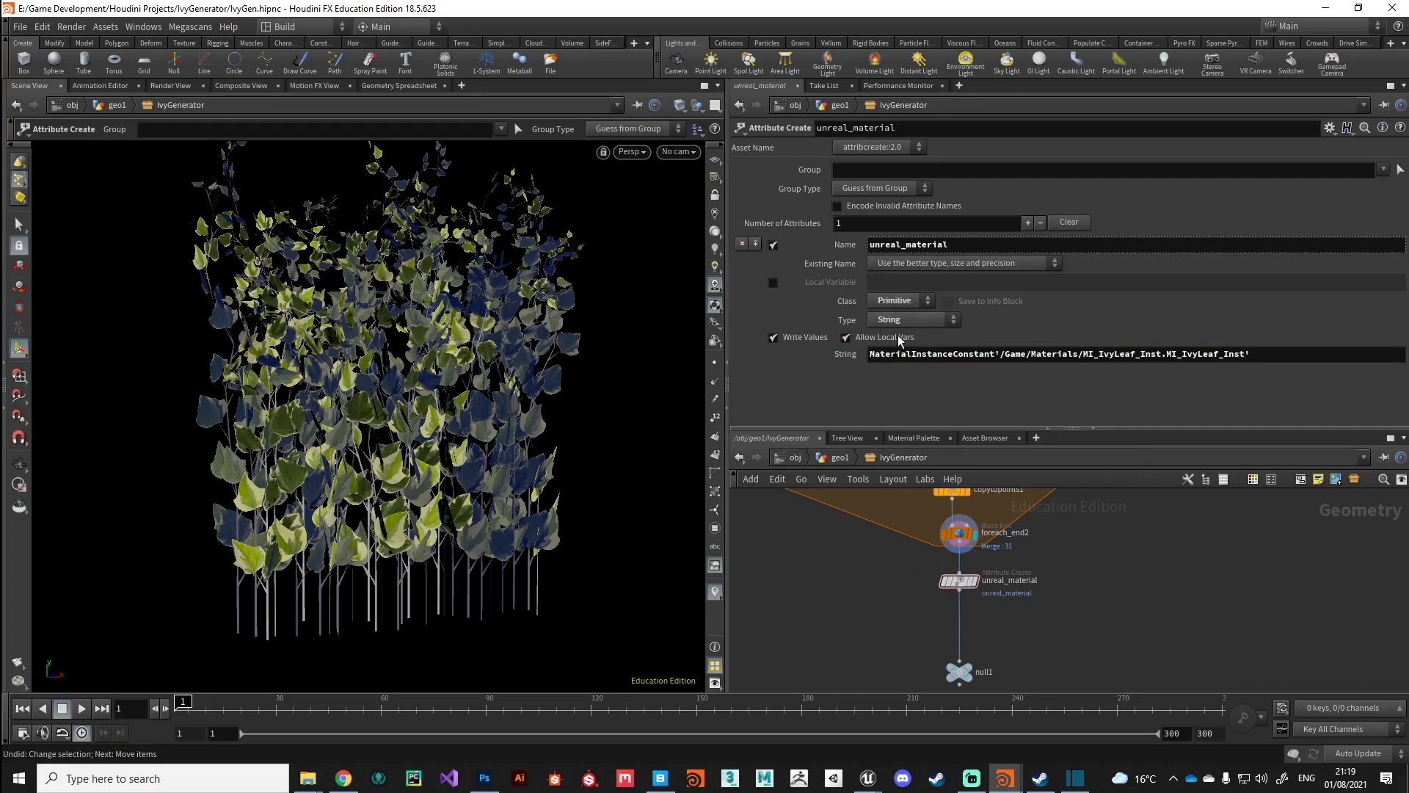
# Restrict the unreal_material attribute to the lsysJ group and set the display flag on null1.
pyautogui.click(1382, 172)
pyautogui.click(1392, 187)
pyautogui.moveTo(894, 681); pyautogui.dragTo(893, 640, button='middle')
pyautogui.click(967, 632)
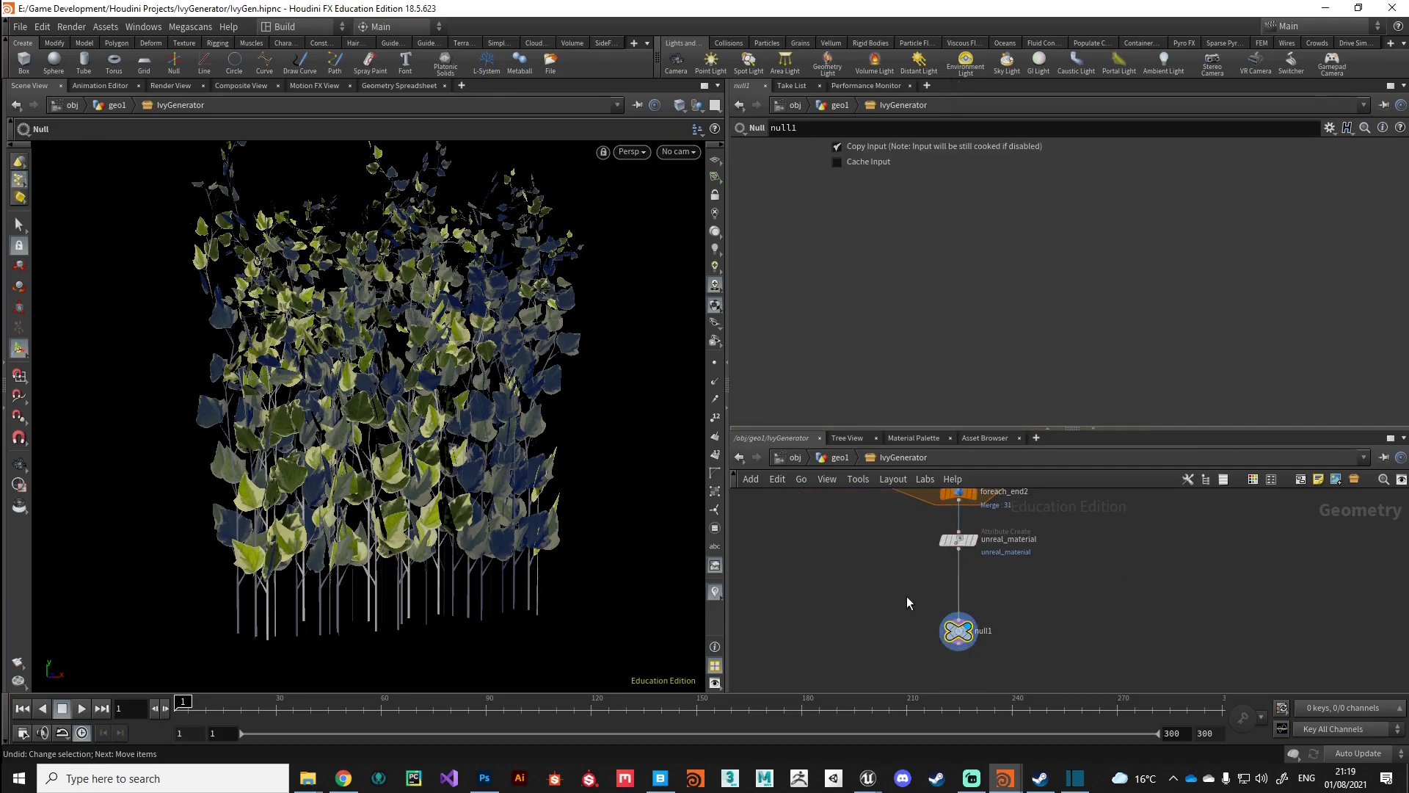
pyautogui.scroll(-3, 887, 601)
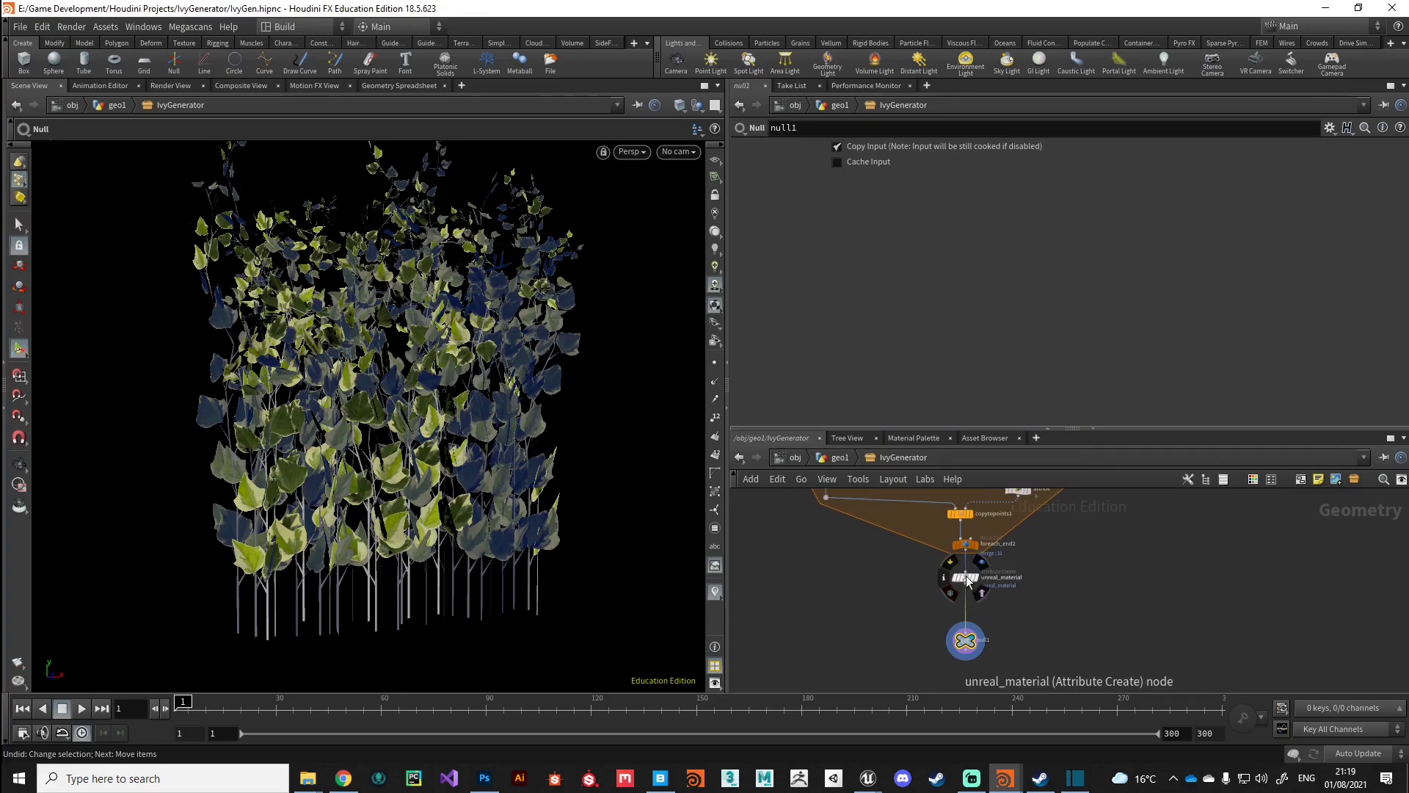
pyautogui.click(967, 576)
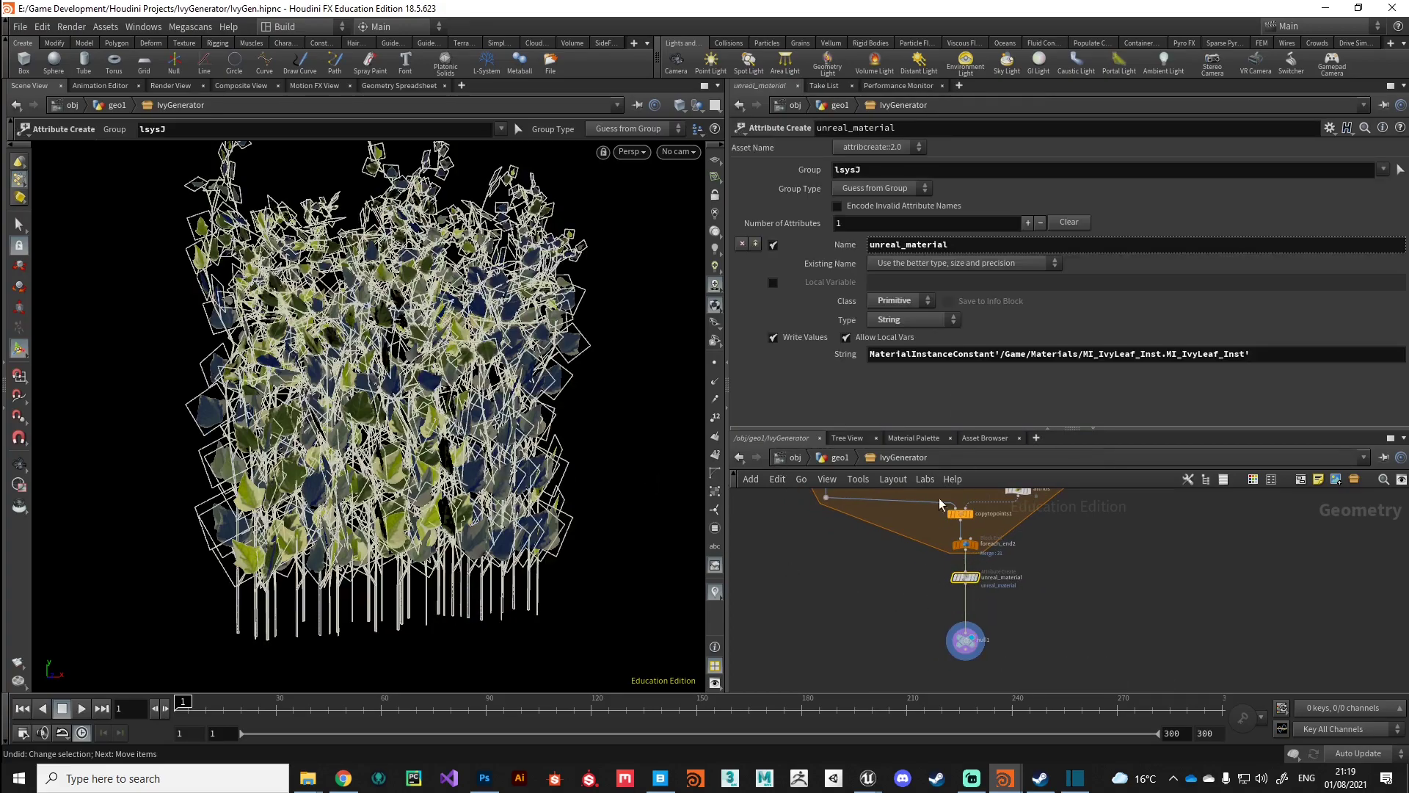
pyautogui.moveTo(871, 244); pyautogui.dragTo(959, 245)
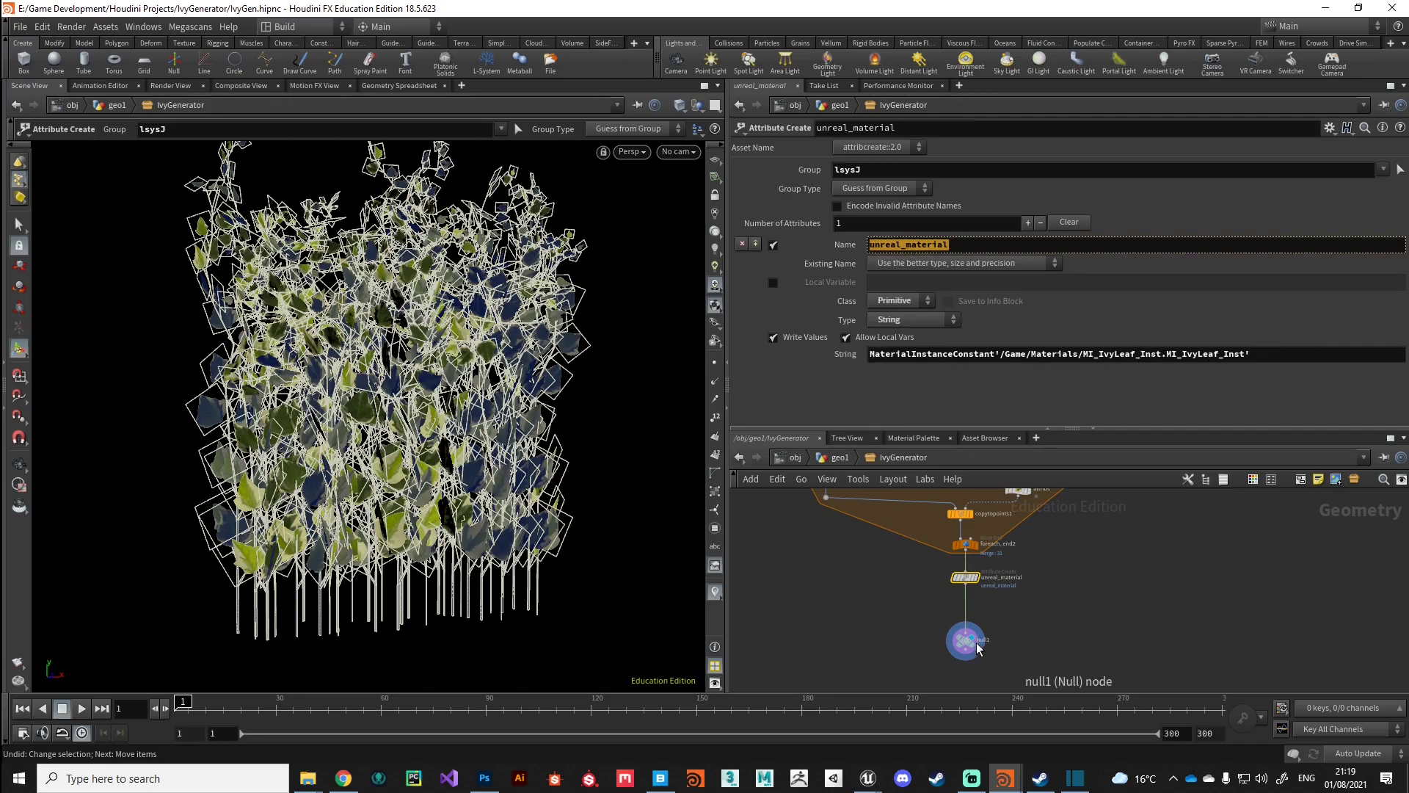
# Save the changes to the IvyGenerator digital asset.
pyautogui.click(104, 26)
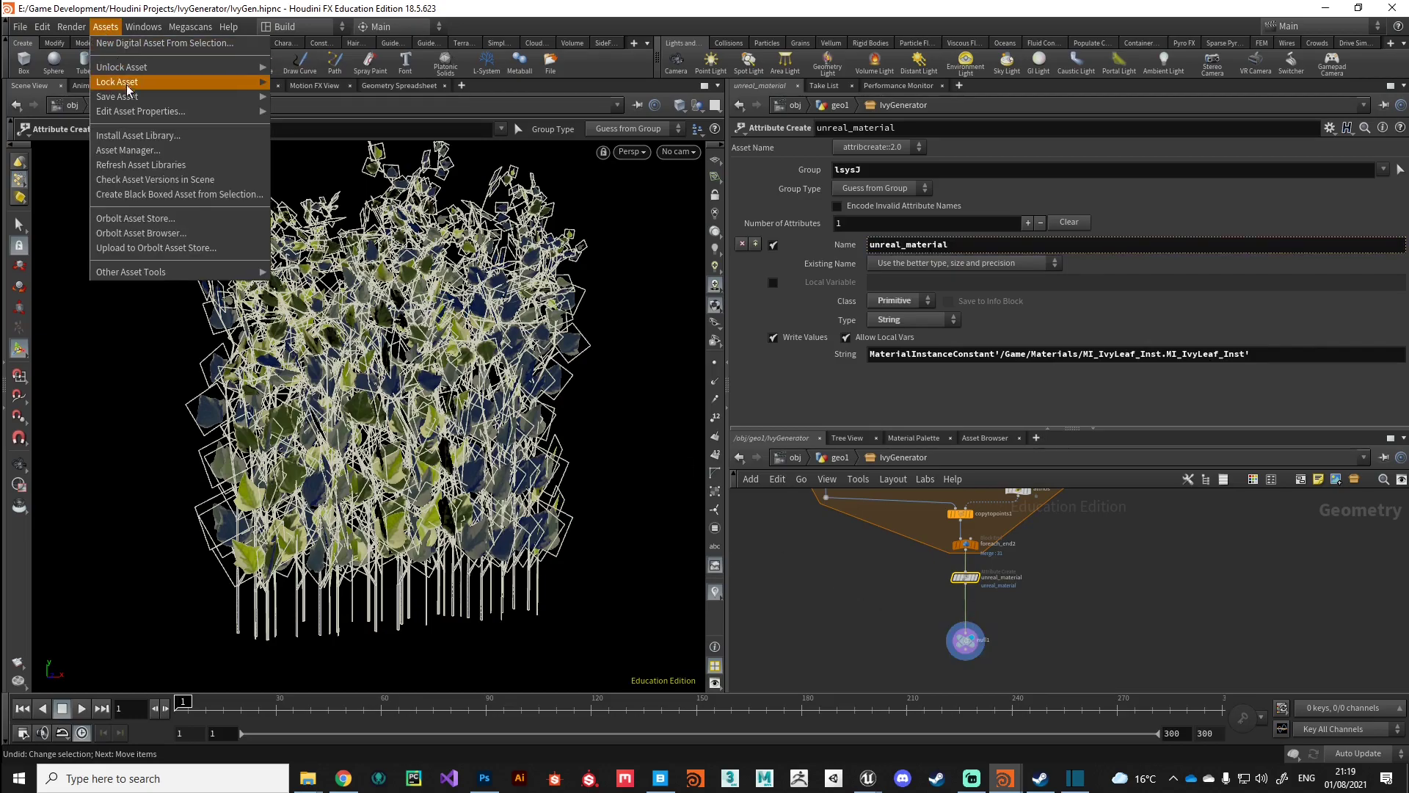
pyautogui.moveTo(227, 97)
pyautogui.click(308, 97)
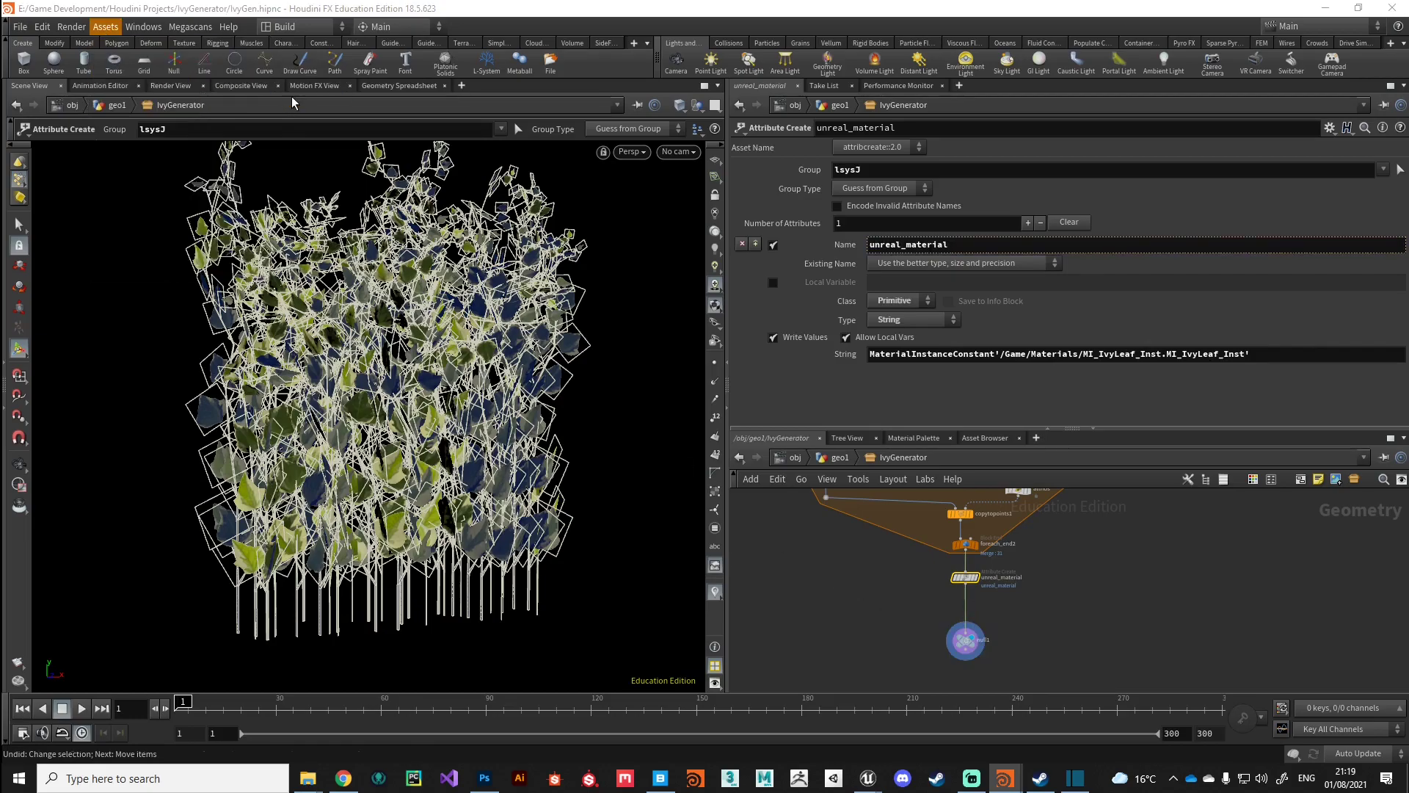
# Switch to the IvyGenDemo project in Unreal Editor and reimport the ivygenerator asset from the Digital_Assets folder.
pyautogui.moveTo(867, 778)
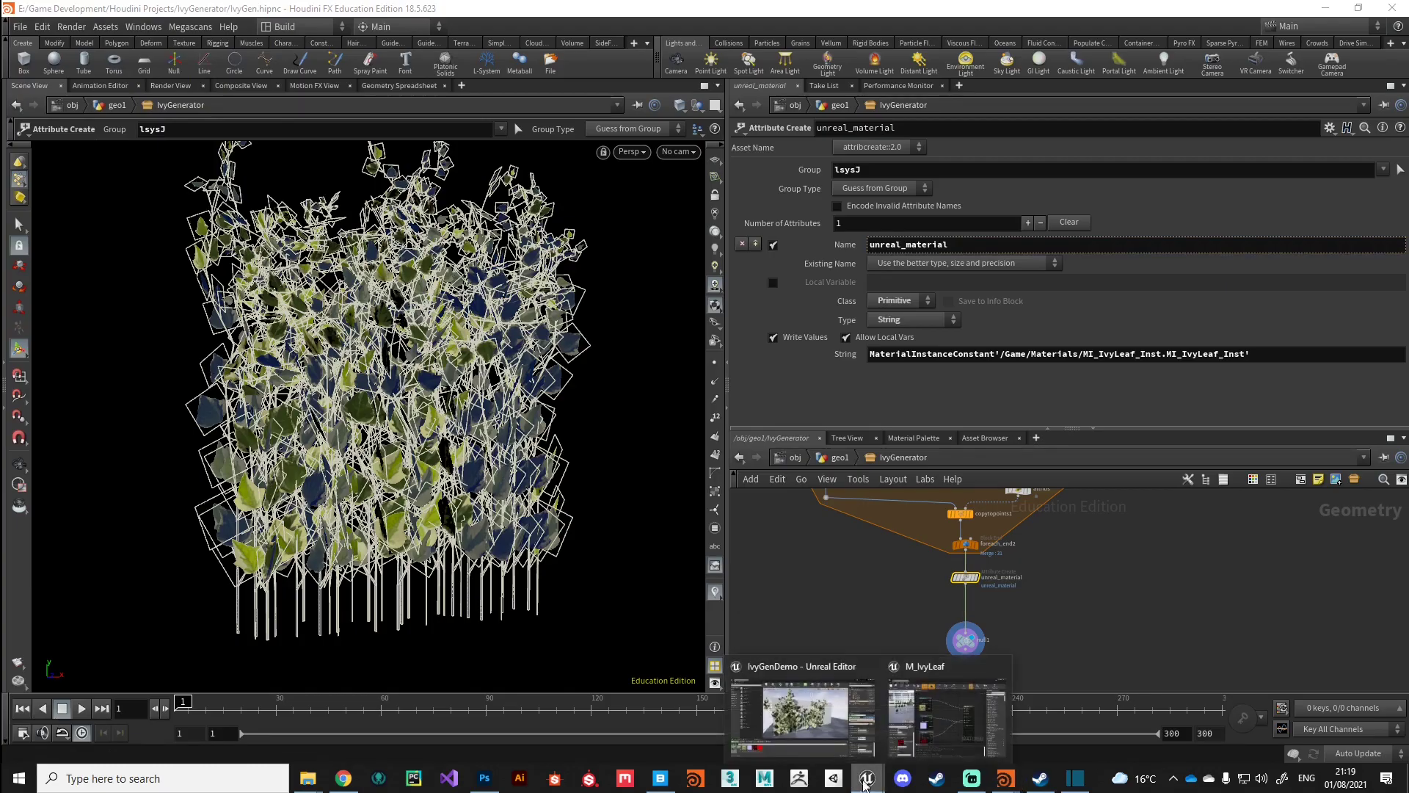
pyautogui.click(811, 723)
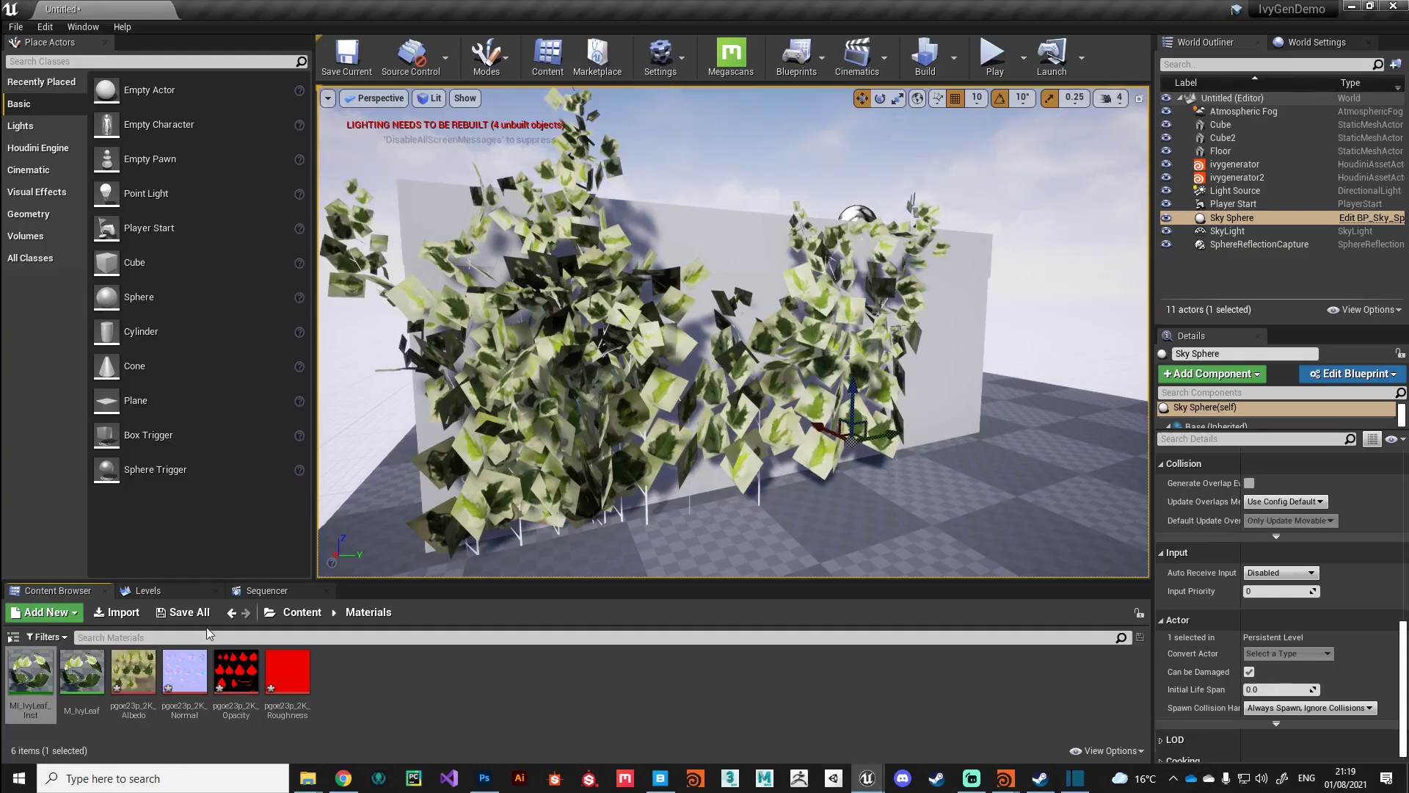
pyautogui.click(301, 613)
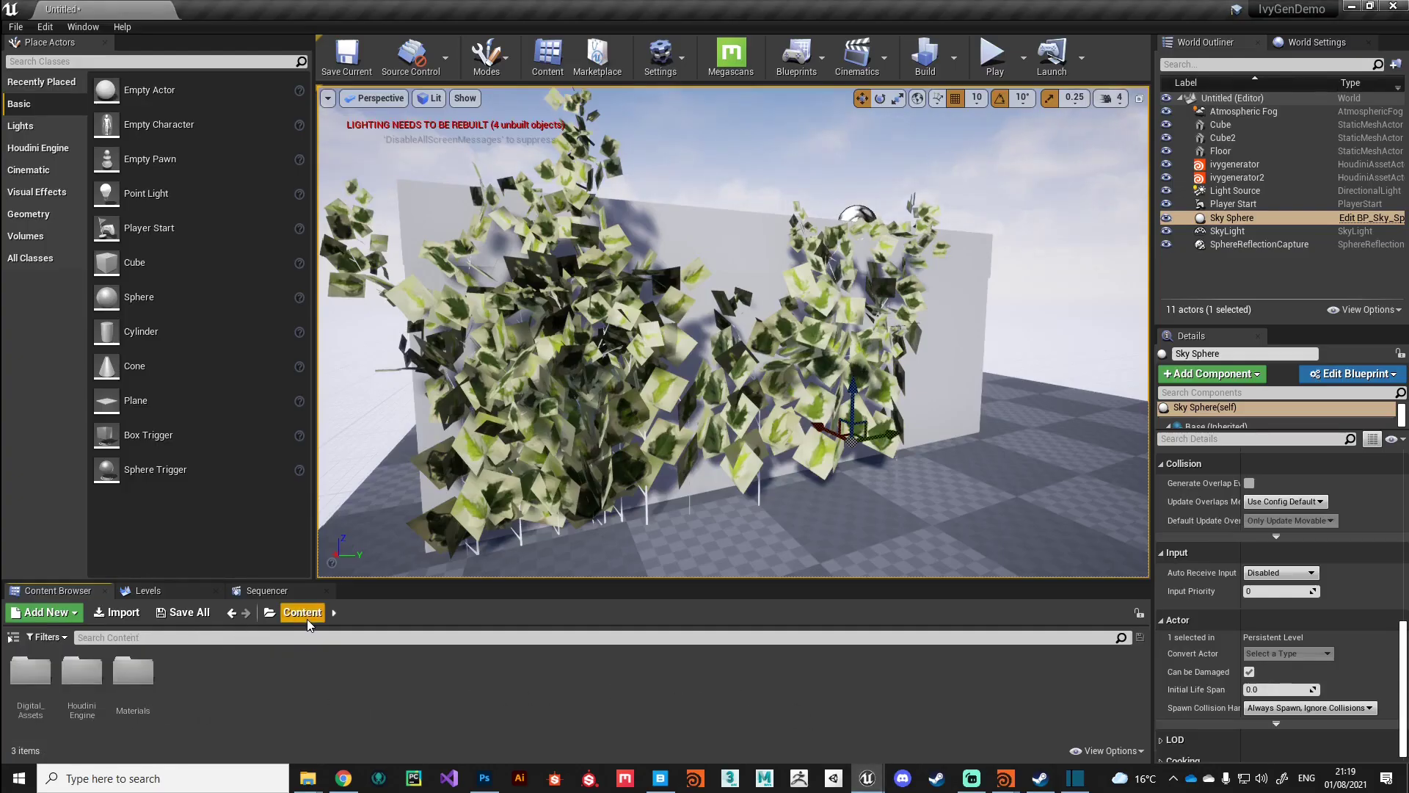
pyautogui.doubleClick(30, 671)
pyautogui.rightClick(34, 667)
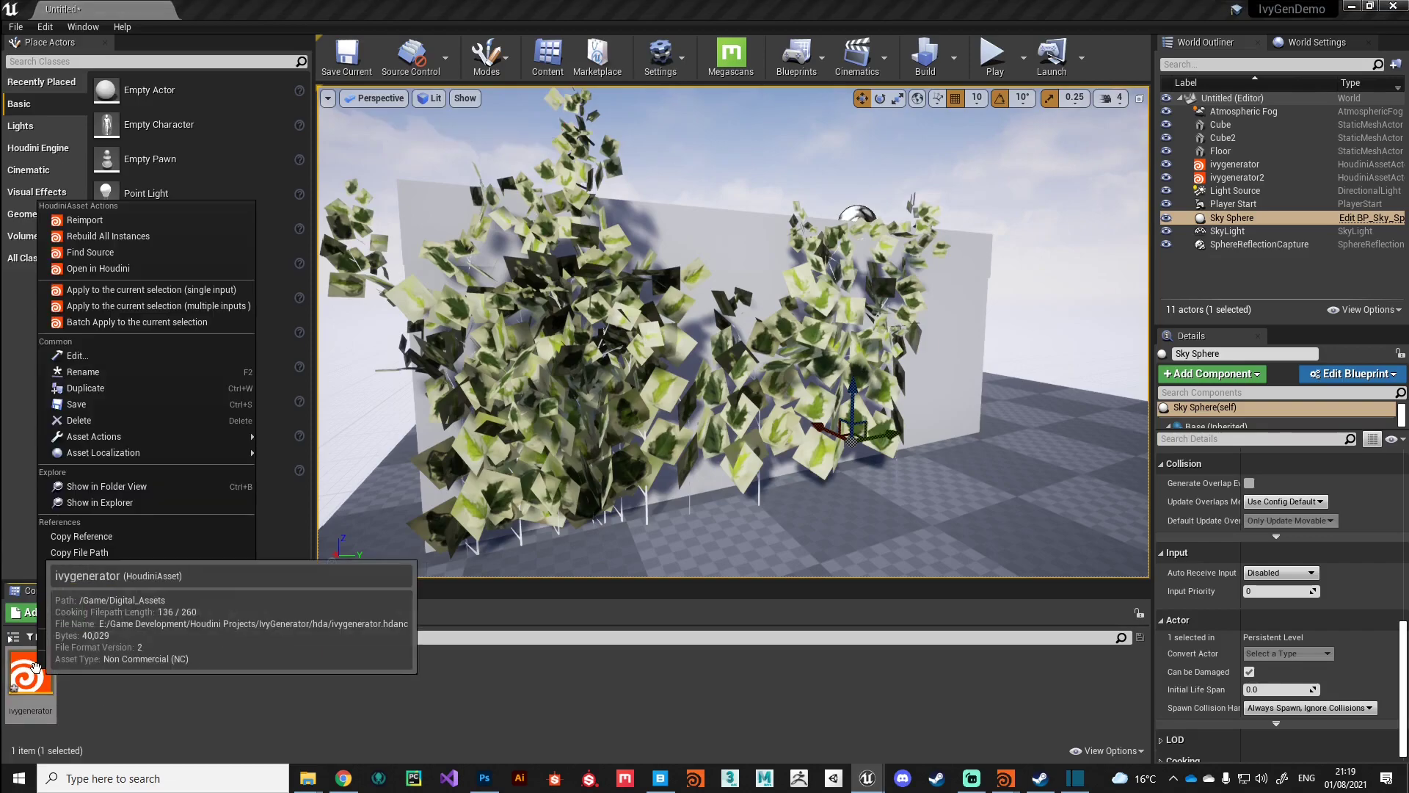
pyautogui.click(89, 220)
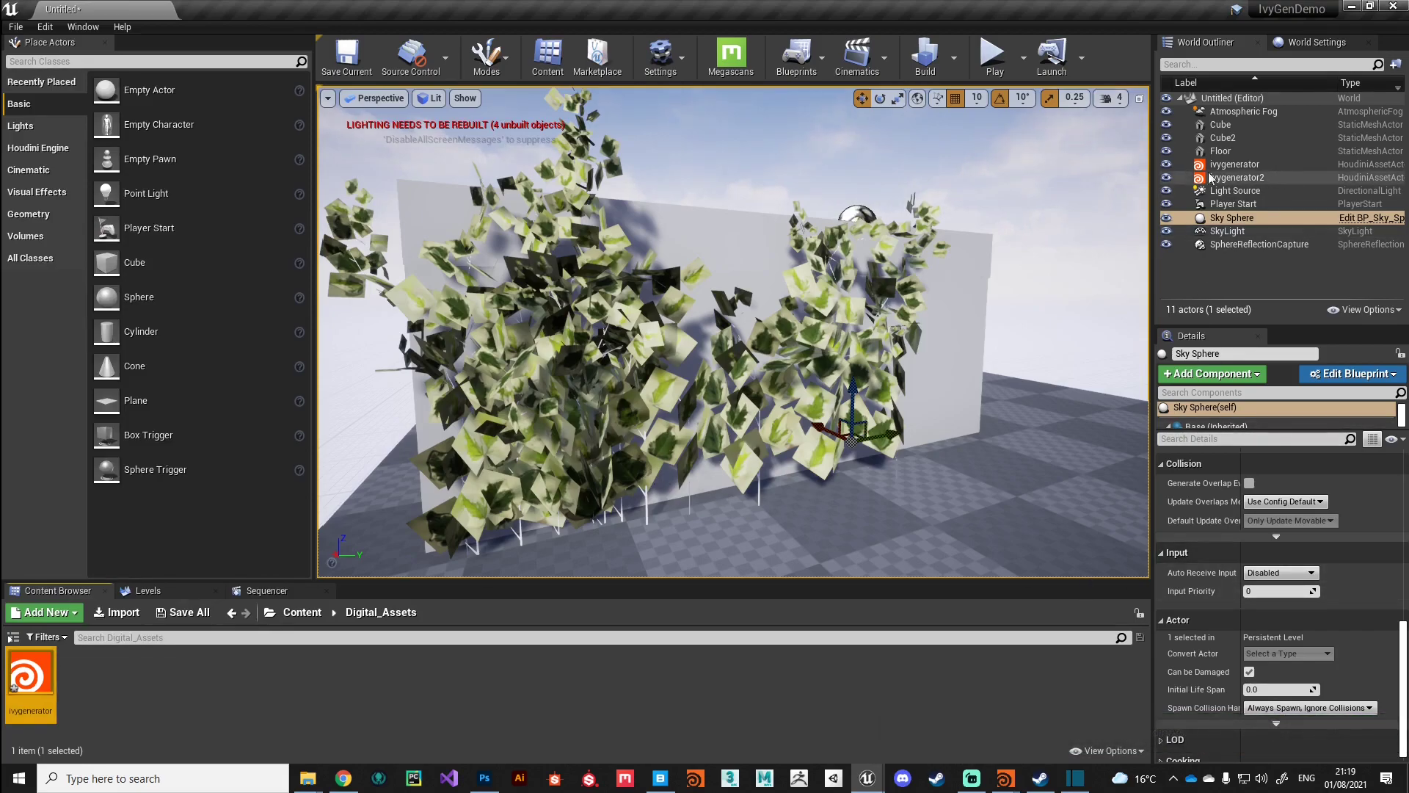
# Rebuild the Houdini asset of the ivygenerator actor in the level.
pyautogui.click(1241, 165)
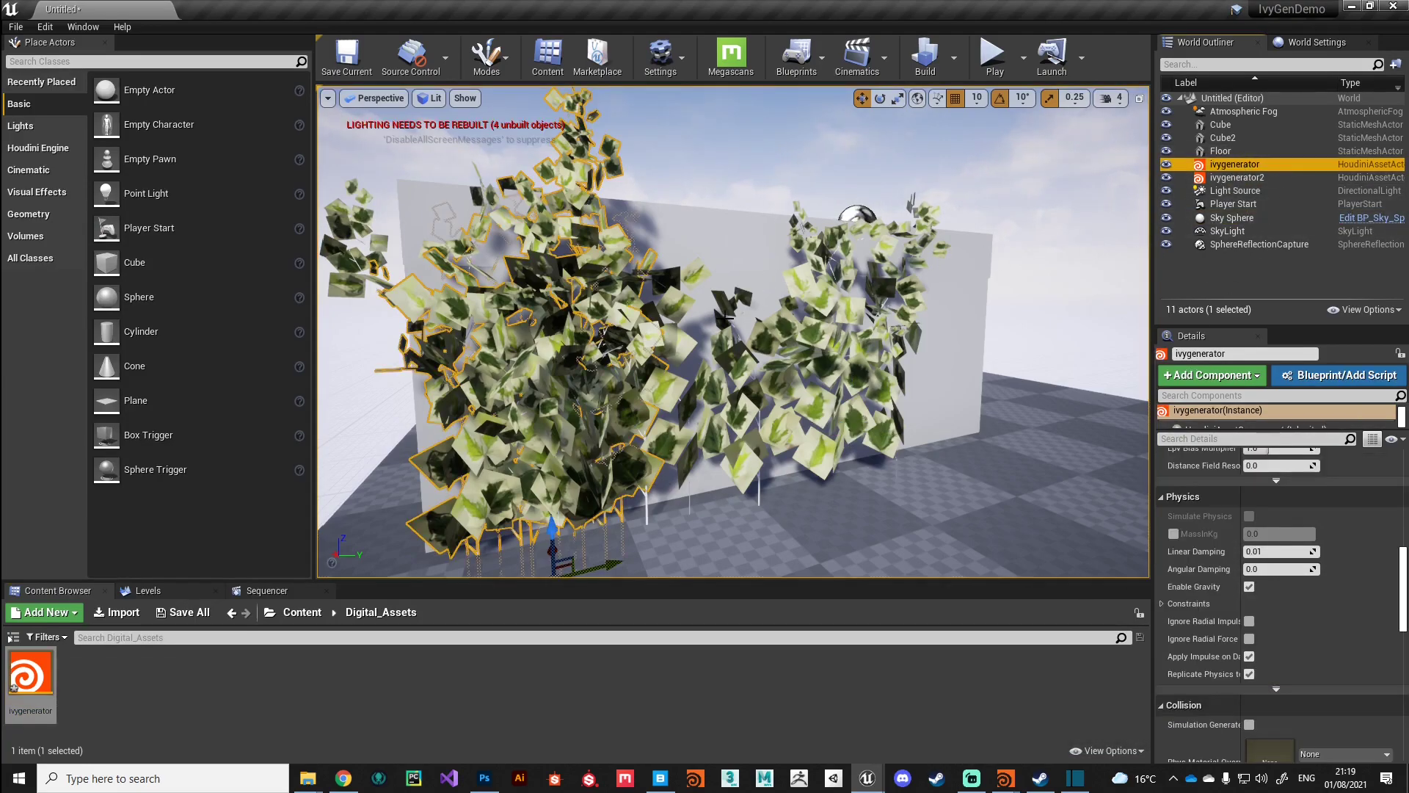
pyautogui.scroll(-10, 1201, 533)
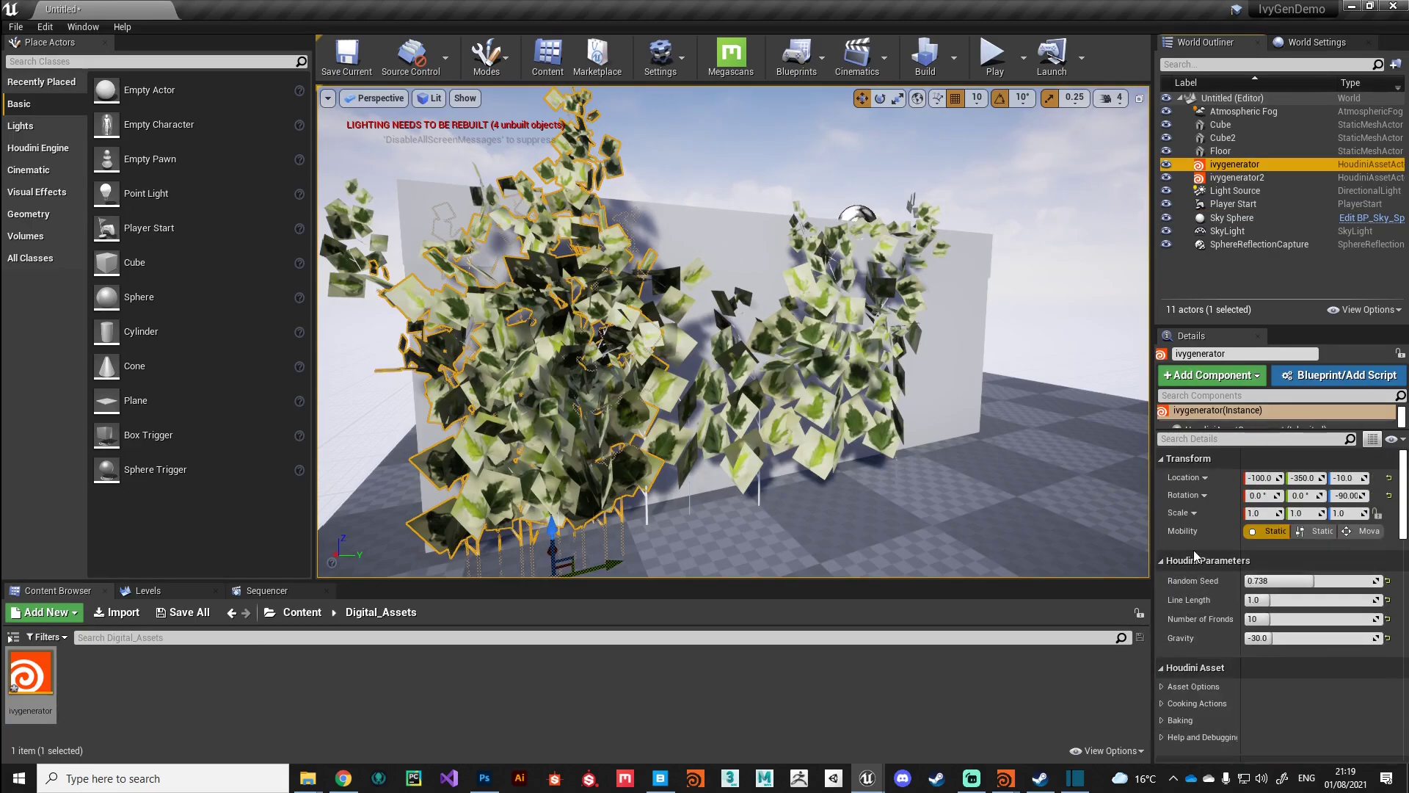
pyautogui.scroll(-10, 1203, 573)
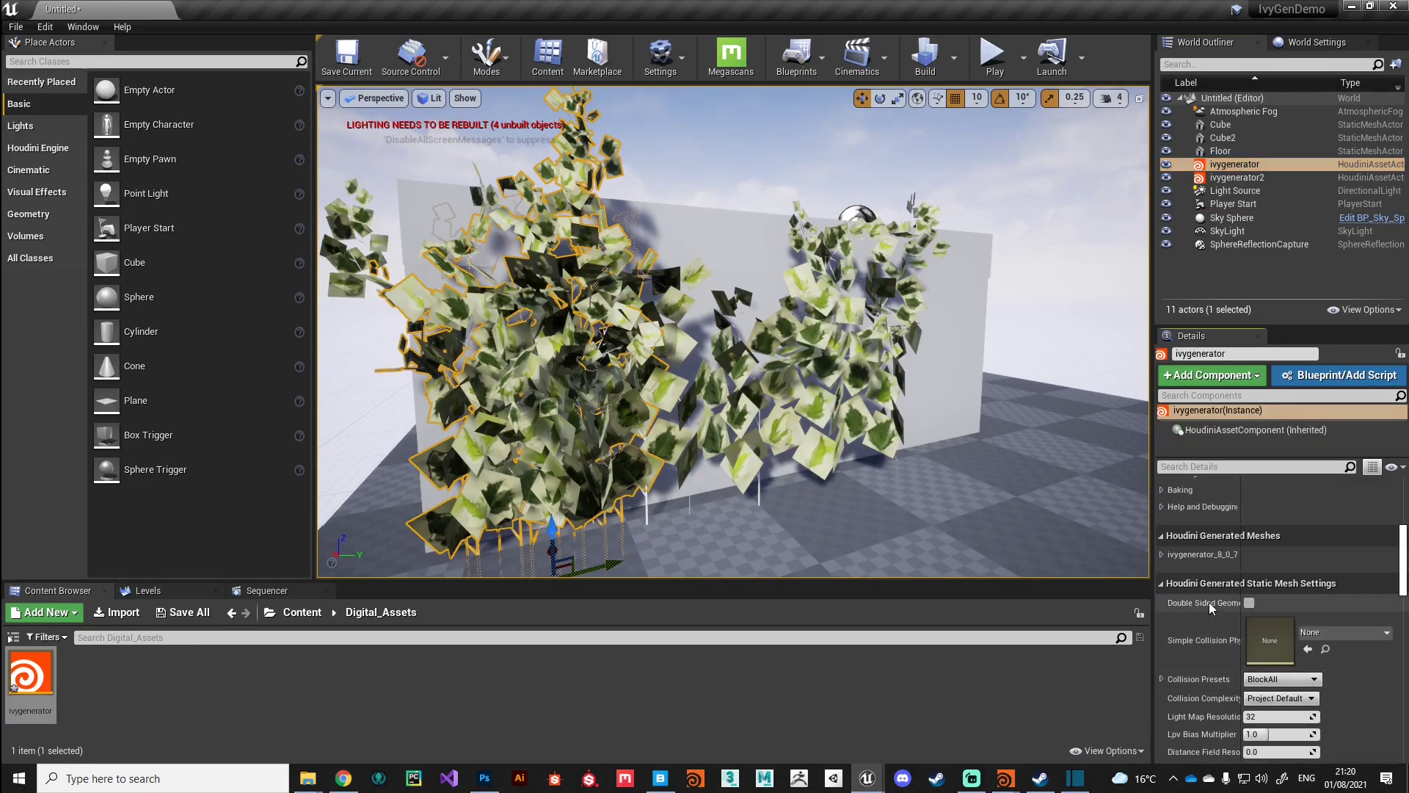
pyautogui.click(1162, 554)
pyautogui.click(1162, 554)
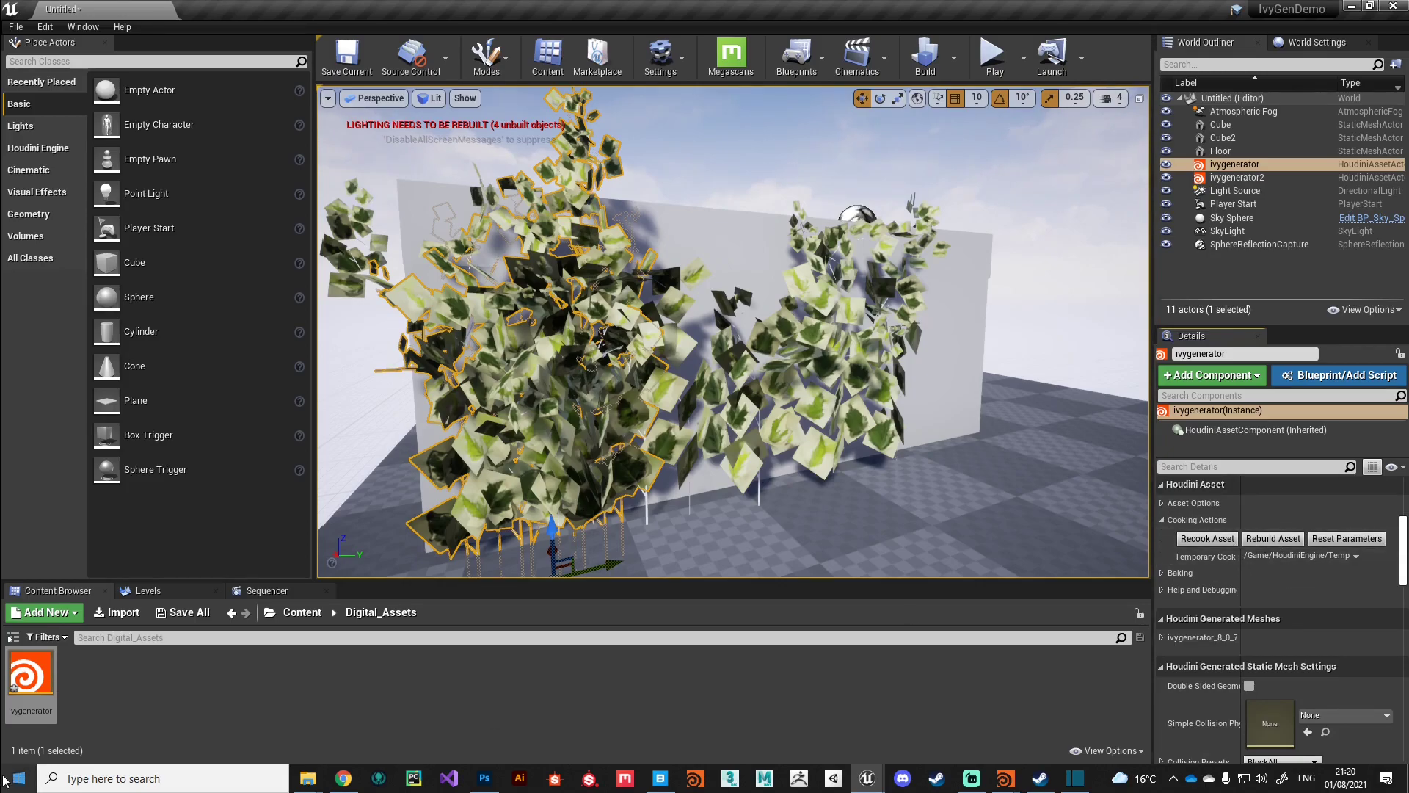
pyautogui.click(1269, 540)
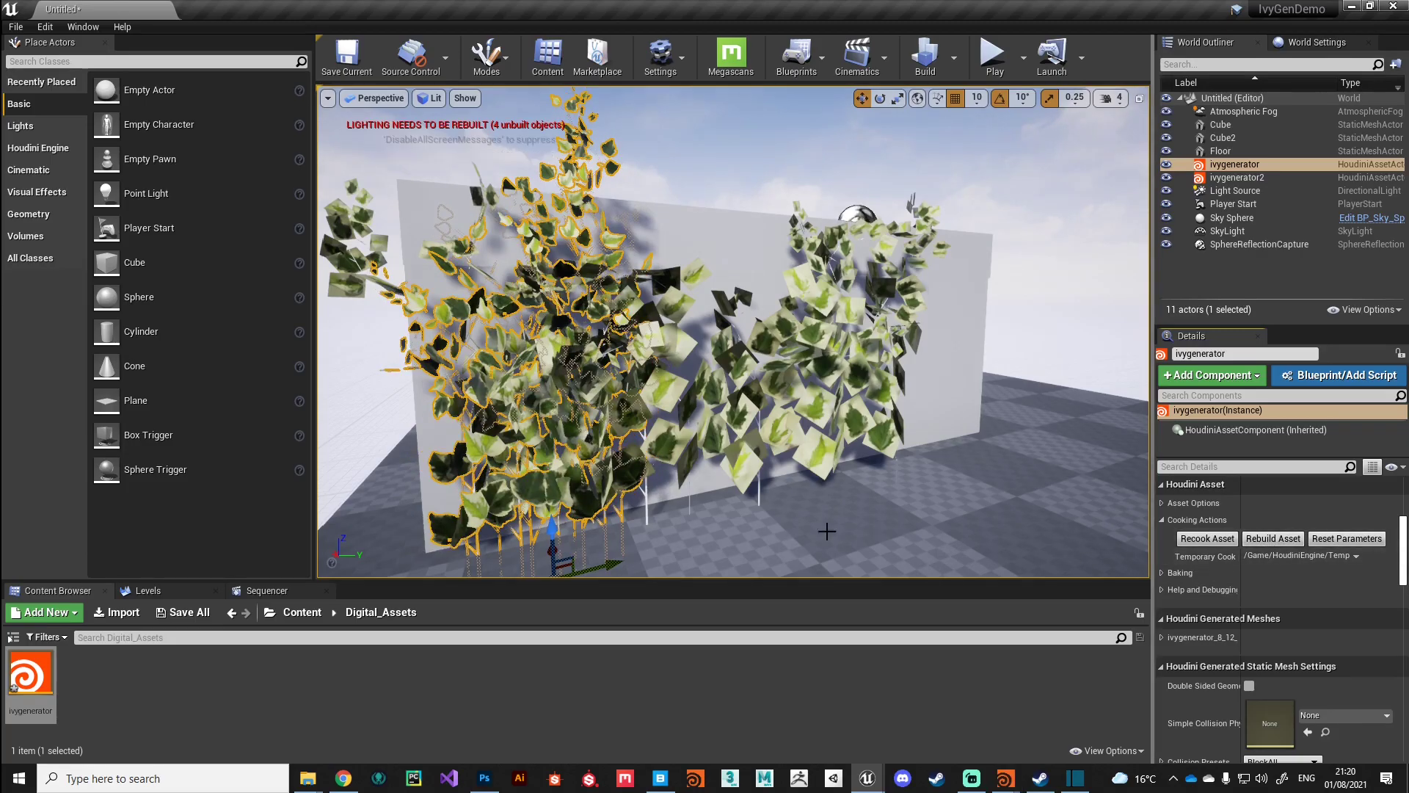
# Check the leaves of the rebuilt ivy, and rebuild the Houdini asset of the ivygenerator2 actor.
pyautogui.moveTo(418, 428); pyautogui.dragTo(385, 419, button='right')
pyautogui.press('w')
pyautogui.moveTo(588, 323); pyautogui.dragTo(587, 327, button='right')
pyautogui.press('s')
pyautogui.keyDown('alt'); pyautogui.moveTo(651, 354); pyautogui.dragTo(470, 345); pyautogui.keyUp('alt')
pyautogui.click(1237, 178)
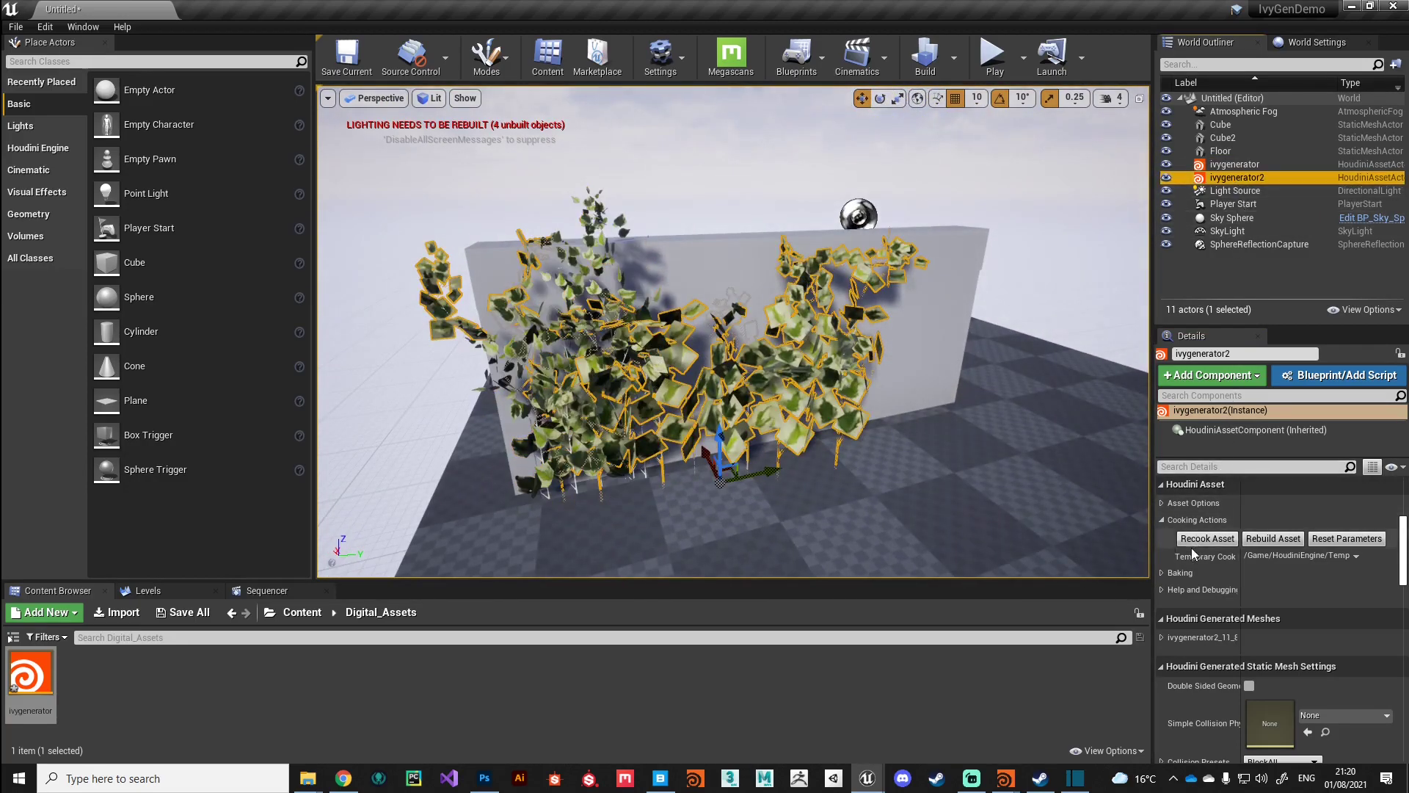
pyautogui.click(1275, 541)
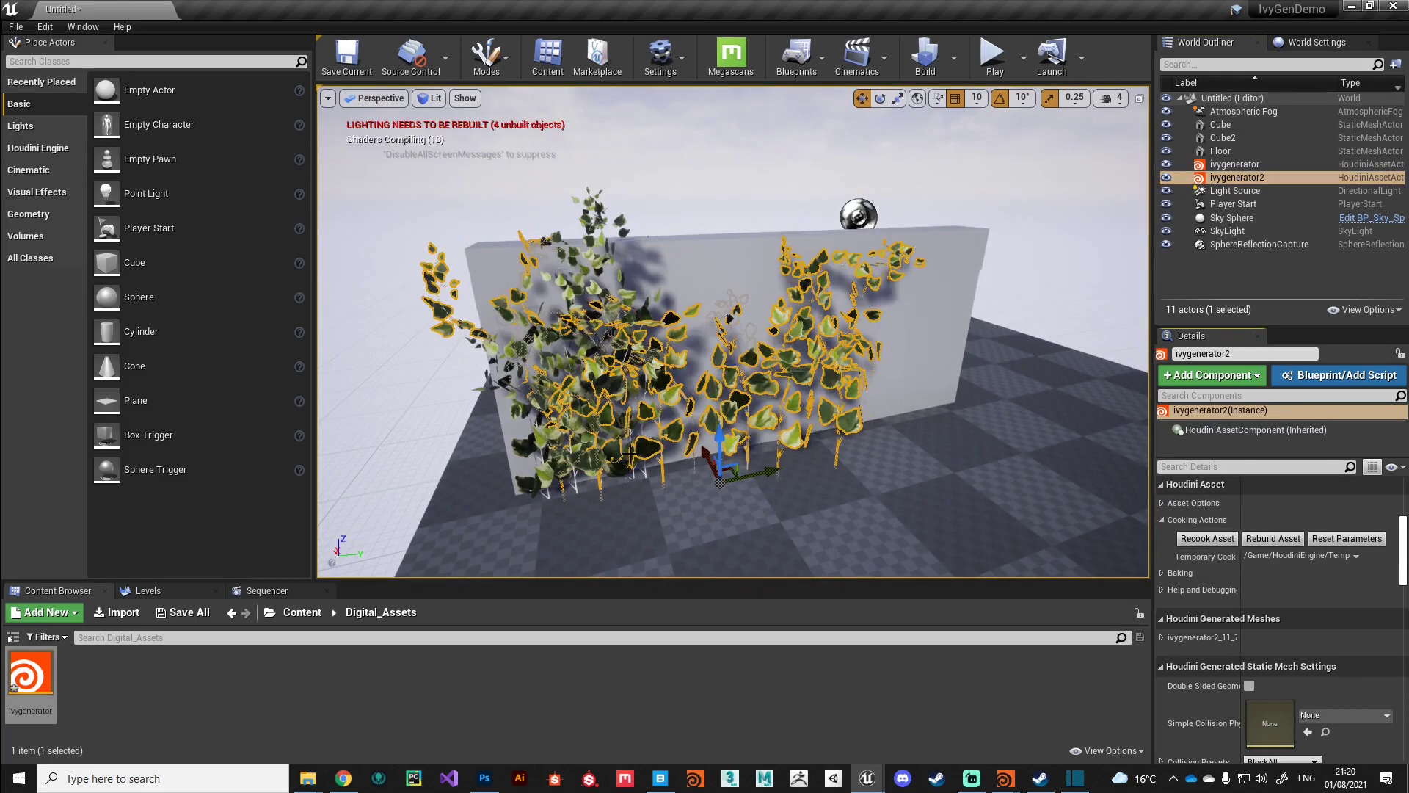
# Examine the masked leaf material on both ivy plants along the wall from several angles and distances.
pyautogui.moveTo(762, 432)
pyautogui.mouseDown(button='right')
pyautogui.moveTo(697, 433)
pyautogui.moveTo(704, 455)
pyautogui.moveTo(741, 440)
pyautogui.mouseUp(button='right')
pyautogui.scroll(-10, 637, 405)
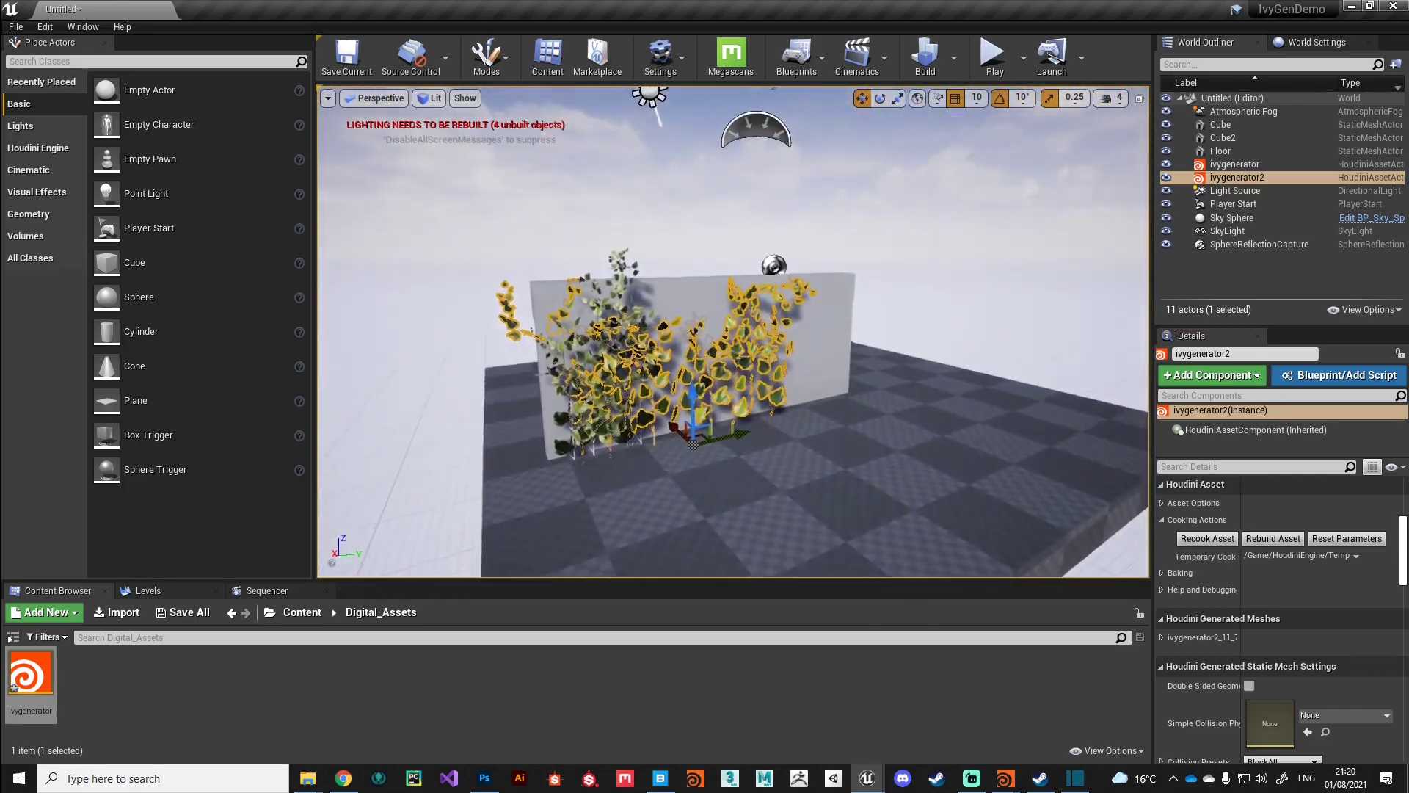
pyautogui.scroll(3, 620, 408)
pyautogui.moveTo(849, 485); pyautogui.dragTo(929, 457)
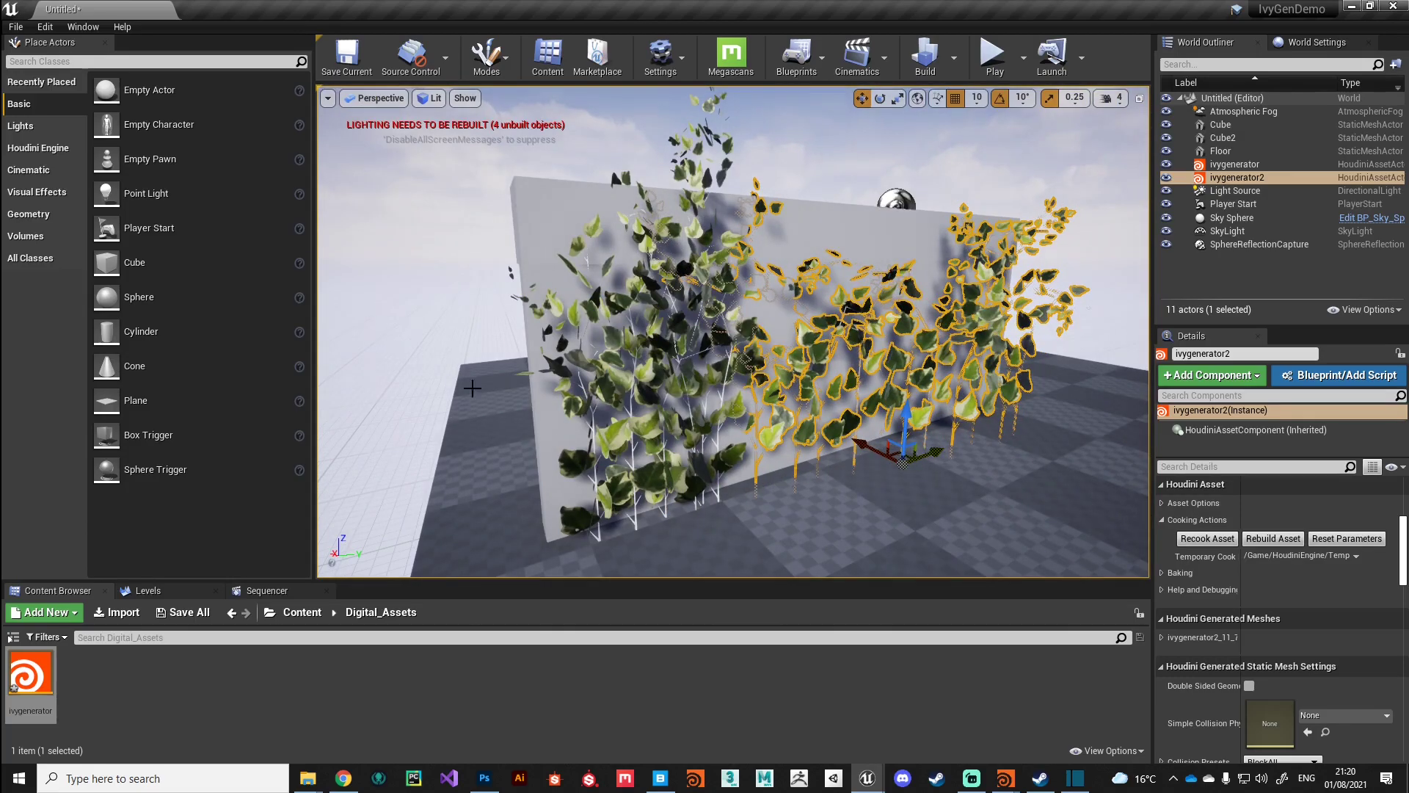
pyautogui.click(403, 371)
pyautogui.keyDown('alt'); pyautogui.moveTo(402, 372); pyautogui.dragTo(452, 393); pyautogui.keyUp('alt')
pyautogui.scroll(-3, 453, 394)
pyautogui.keyDown('alt'); pyautogui.moveTo(821, 456); pyautogui.dragTo(866, 456); pyautogui.keyUp('alt')
pyautogui.moveTo(822, 455); pyautogui.dragTo(866, 417, button='right')
pyautogui.scroll(4, 815, 472)
pyautogui.moveTo(815, 472); pyautogui.dragTo(763, 528, button='middle')
pyautogui.moveTo(525, 477); pyautogui.dragTo(524, 513, button='middle')
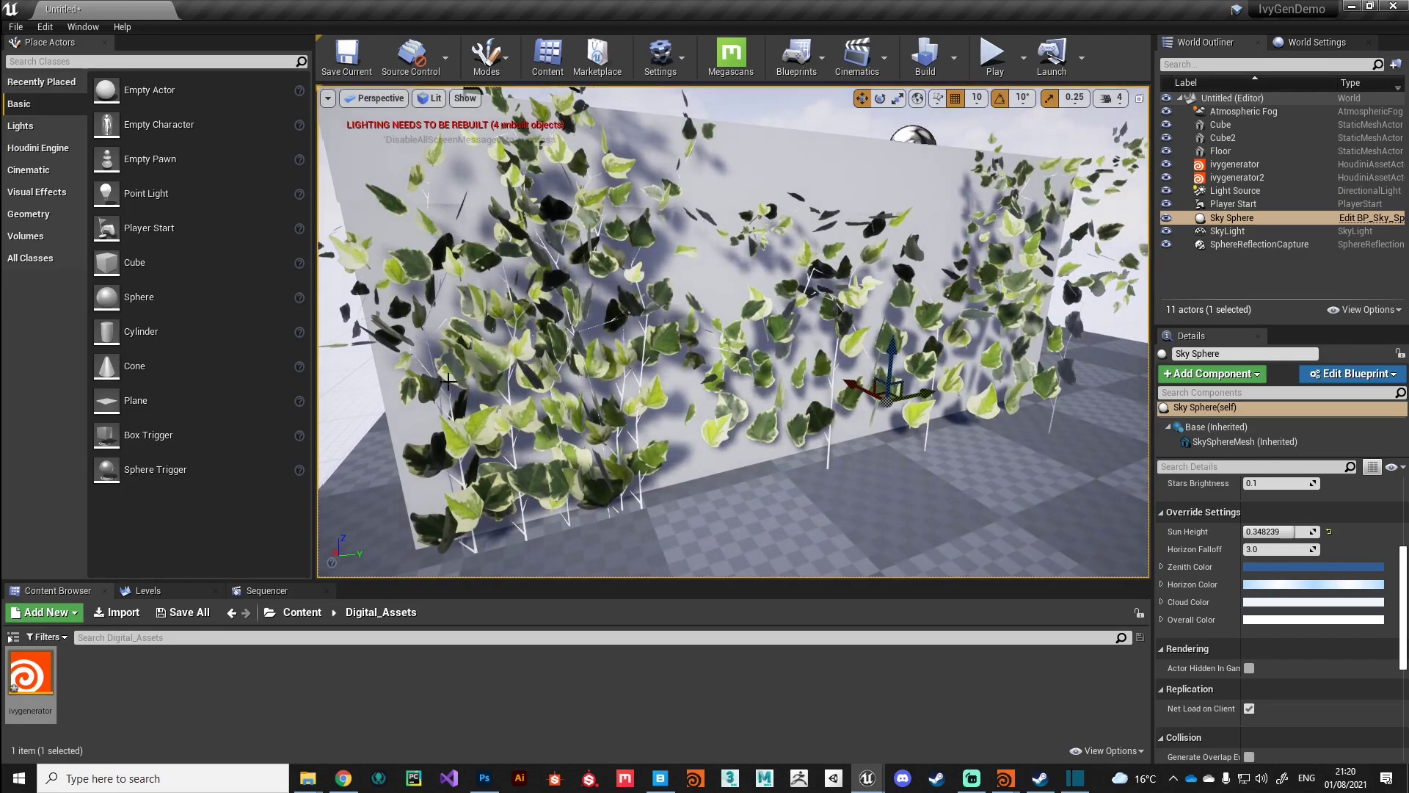
pyautogui.keyDown('alt'); pyautogui.moveTo(864, 486); pyautogui.dragTo(771, 449); pyautogui.keyUp('alt')
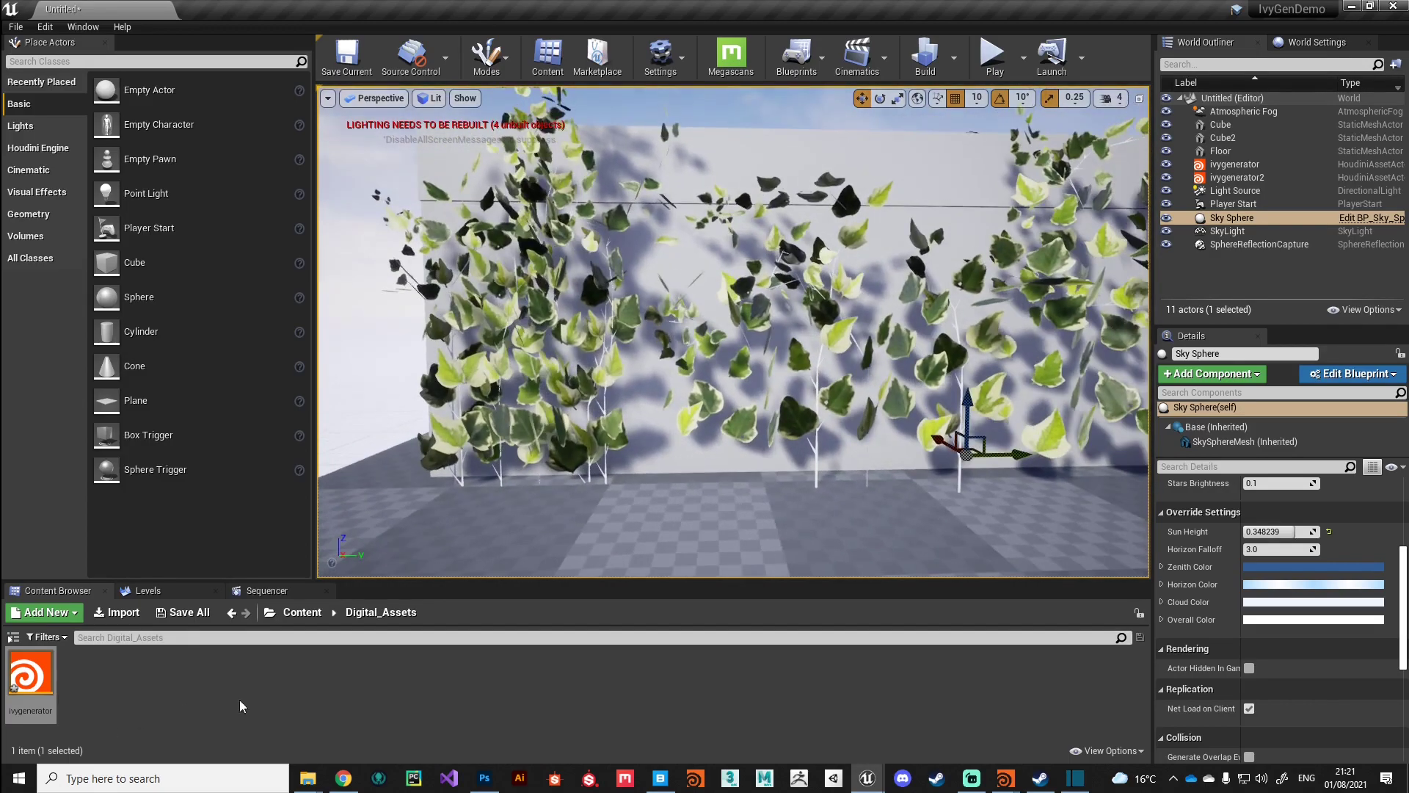